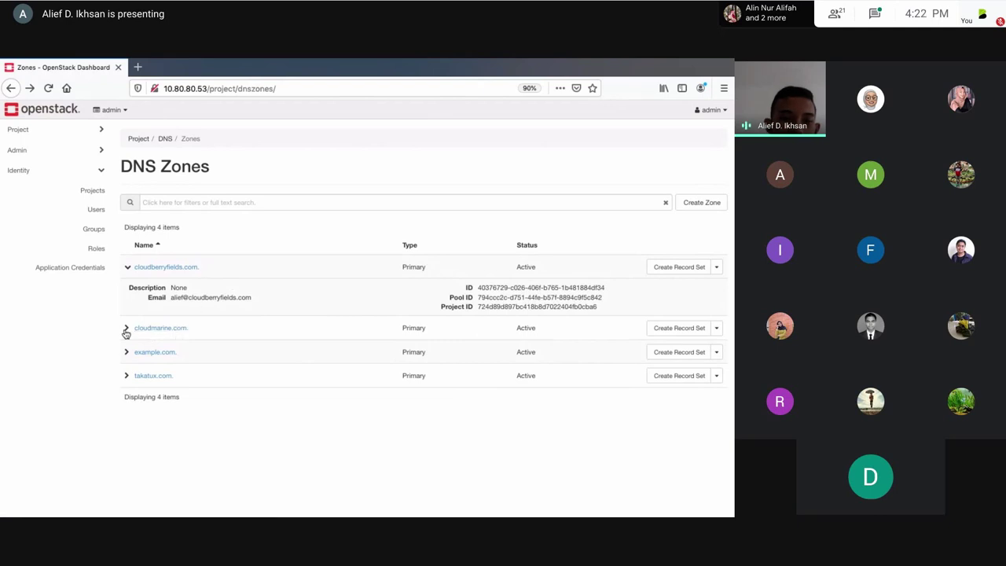
Step: Expand the cloudmarine.com. zone's details, view its record sets, and highlight the mario.cloudmarine.com. A record's address
left_click(126, 329)
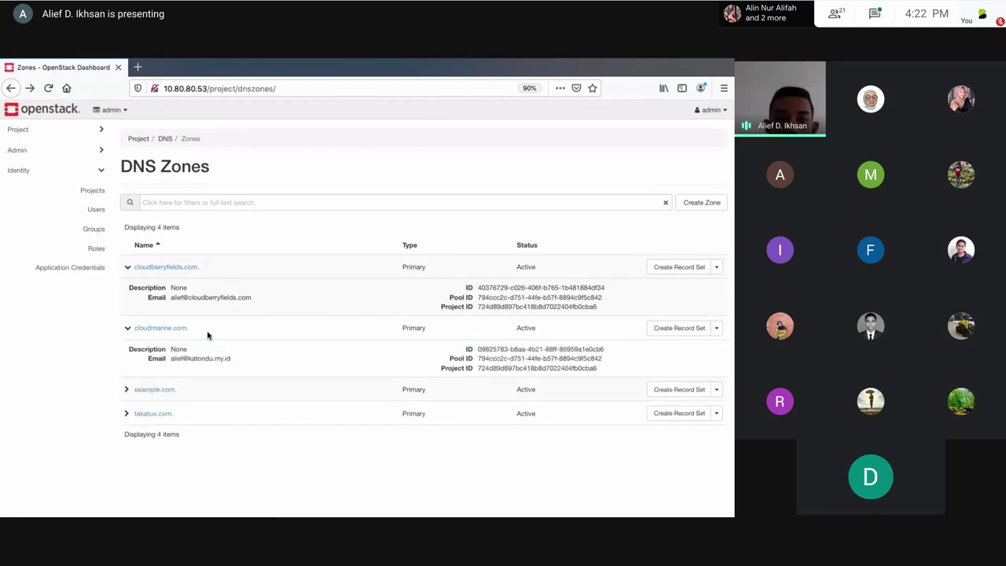
left_click(178, 329)
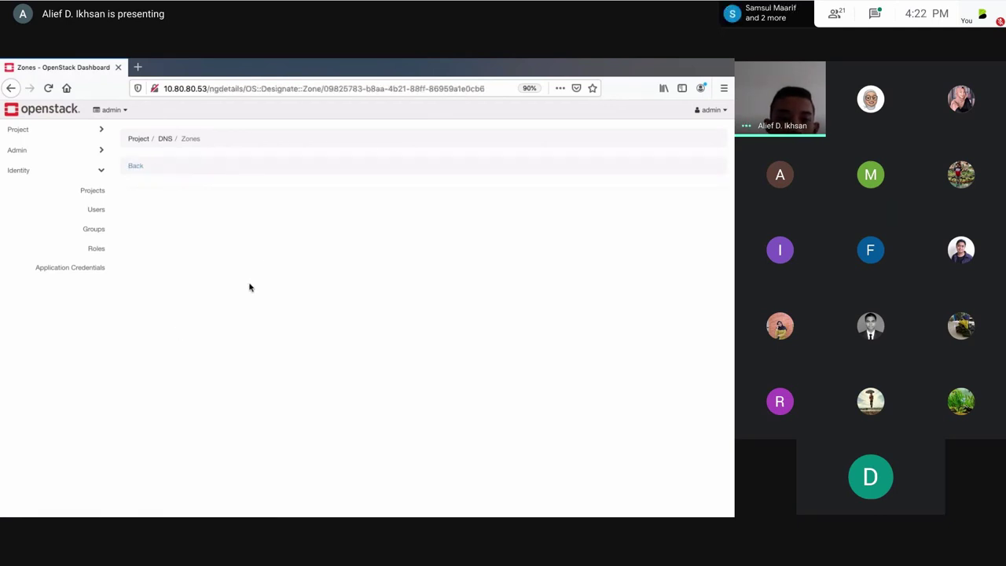
left_click(201, 228)
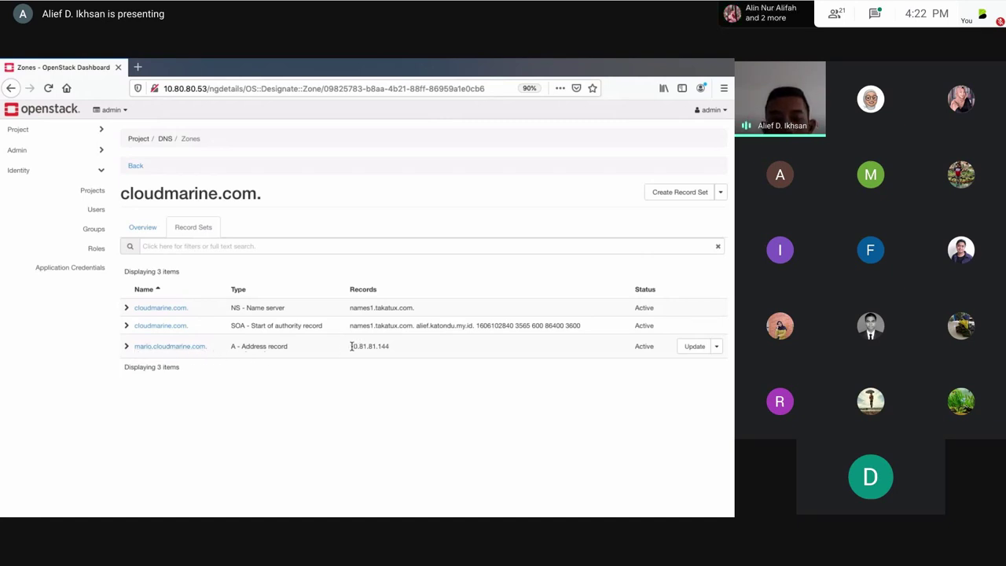
left_click_drag(351, 346, 384, 346)
Step: Open the admin compute instances list in a separate browser tab and highlight webserver-mario's name and 10.81.81.144 address
left_click(97, 152)
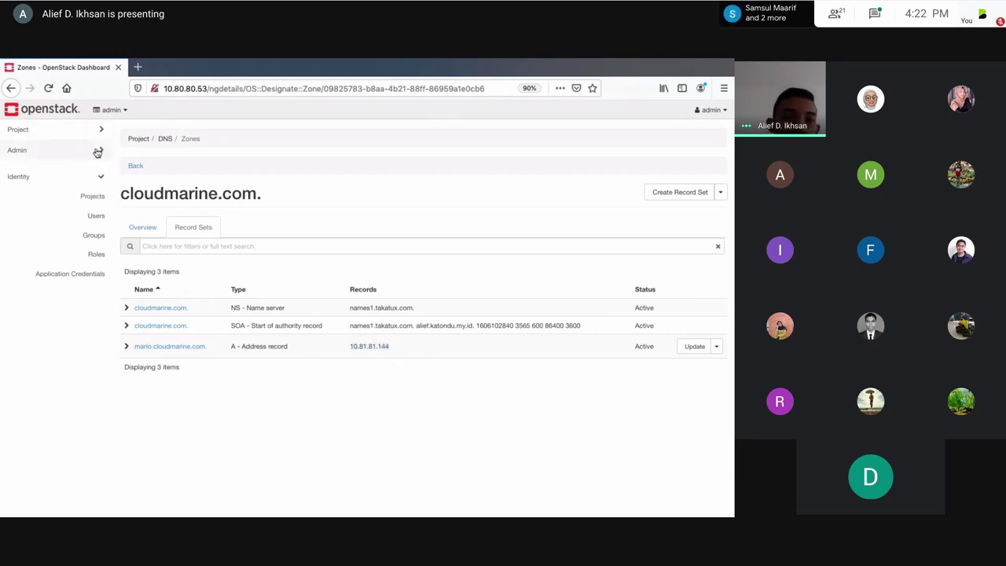
left_click(99, 190)
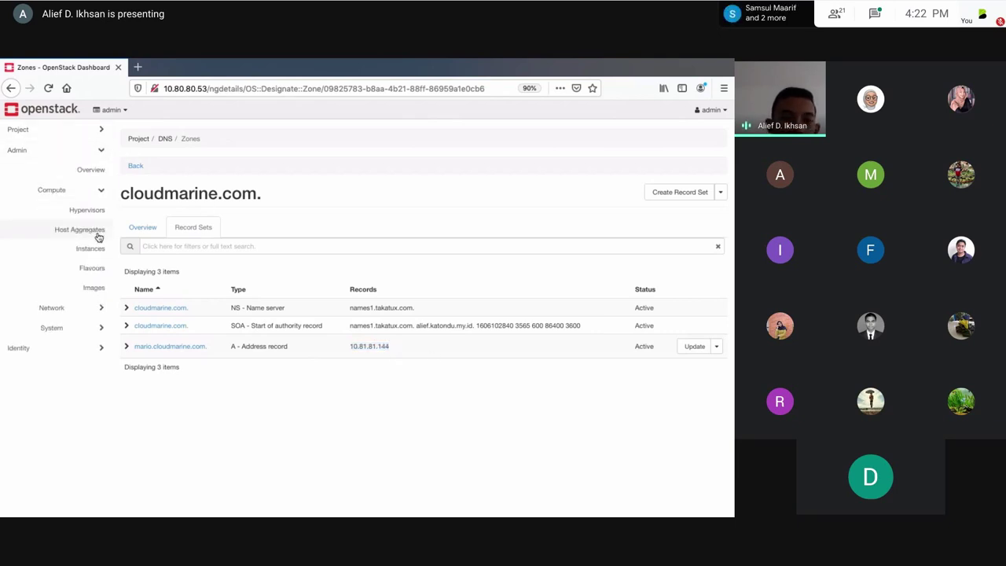
right_click(100, 256)
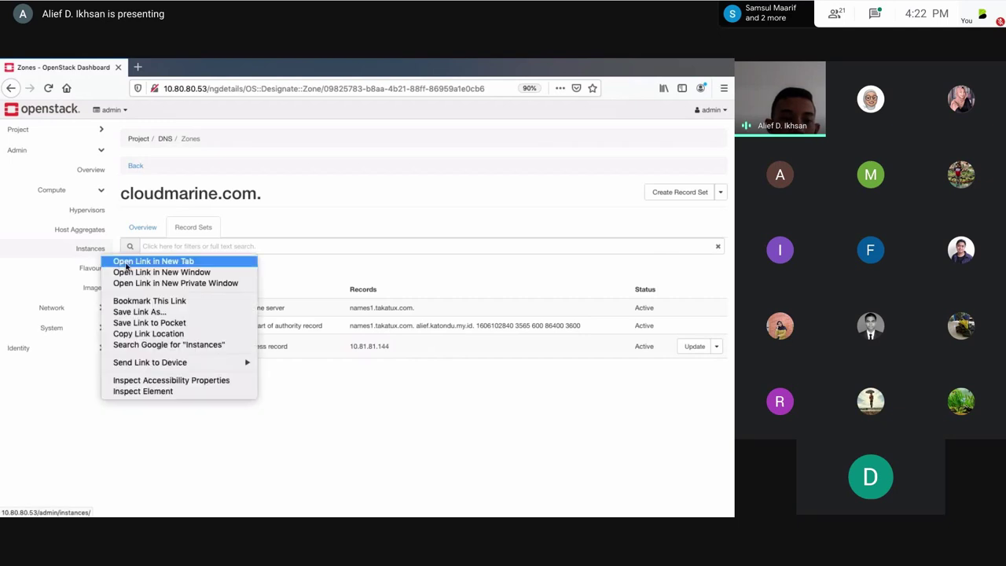
left_click(126, 267)
left_click(207, 72)
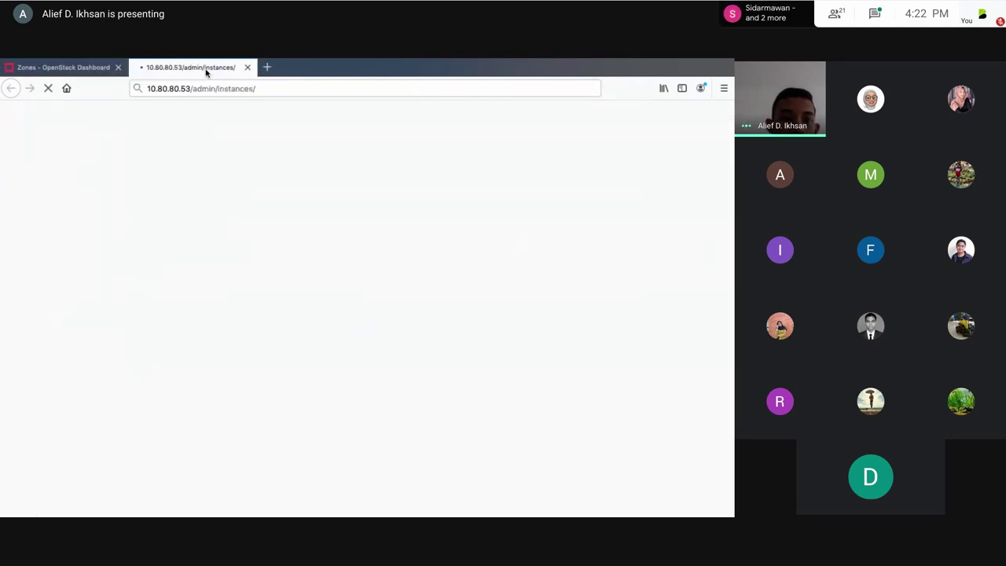
left_click(86, 68)
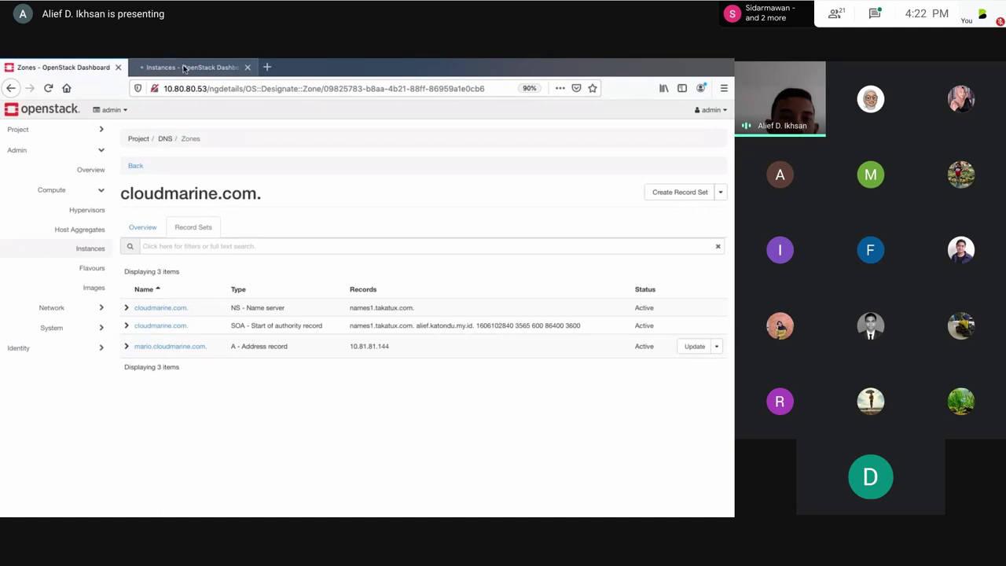
left_click(184, 70)
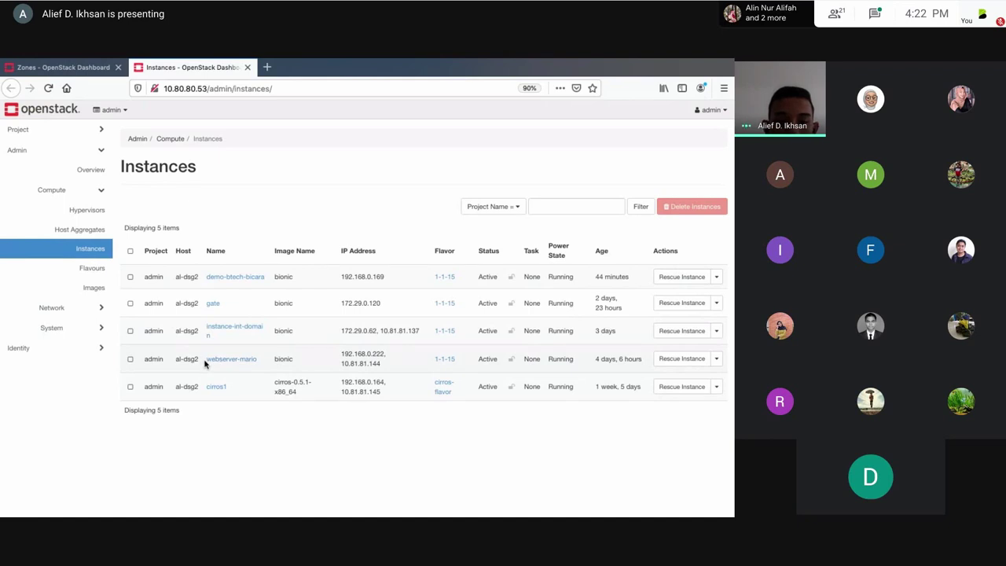
left_click_drag(205, 360, 254, 363)
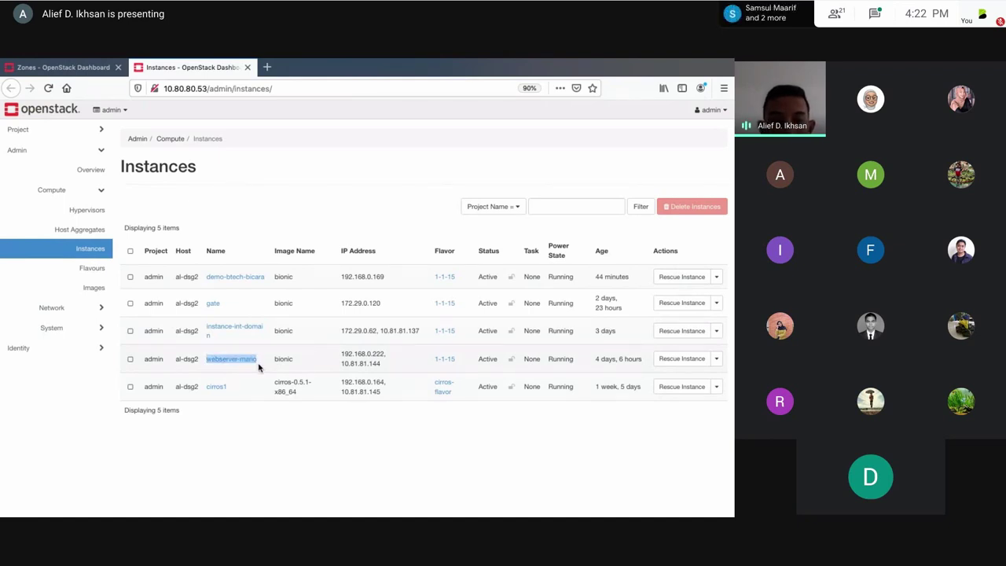
left_click_drag(382, 364, 343, 366)
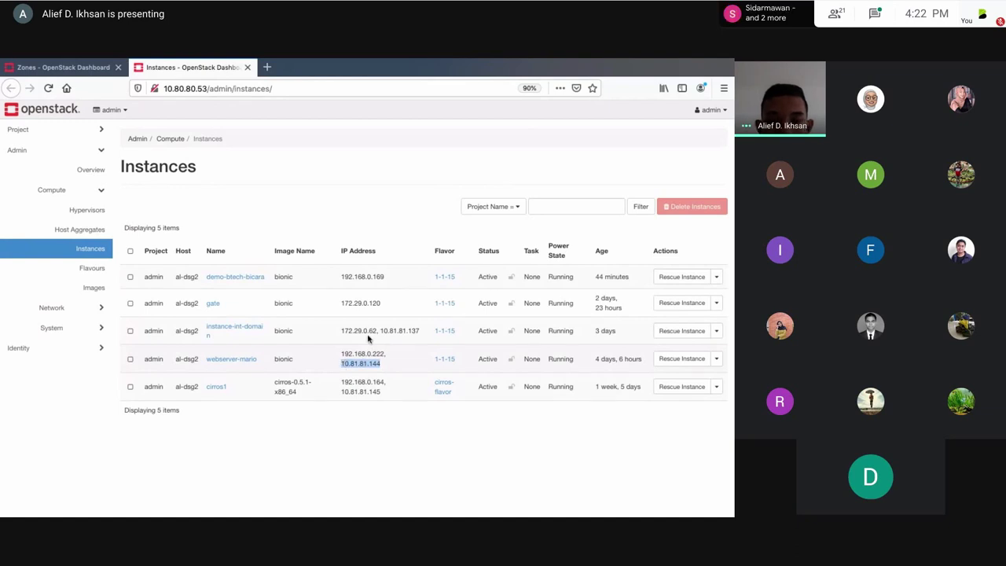
Step: Switch to the al-lubuntu virtual machine, show it full screen, and unlock its desktop with the account password
key("ctrl+Left")
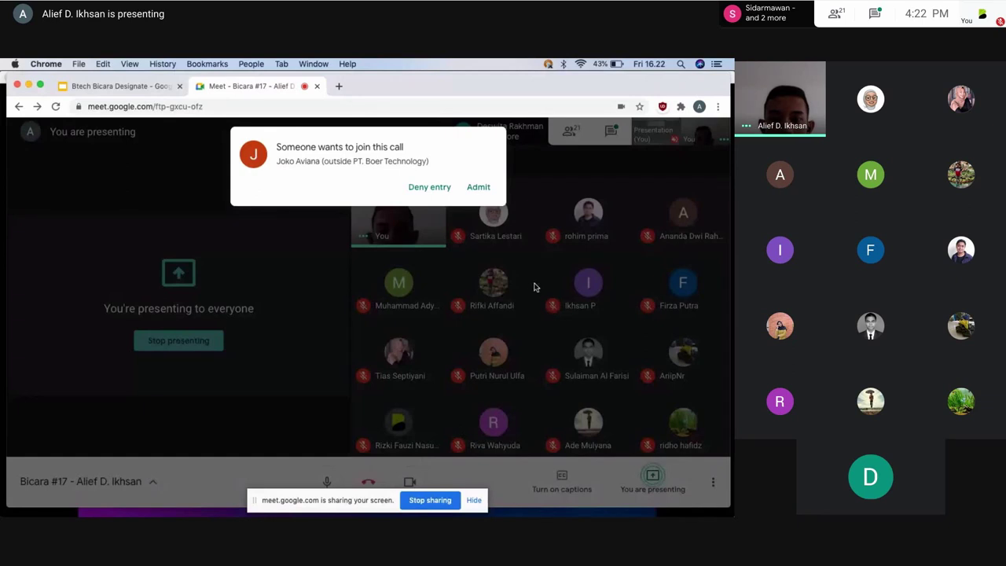
key("ctrl+Up")
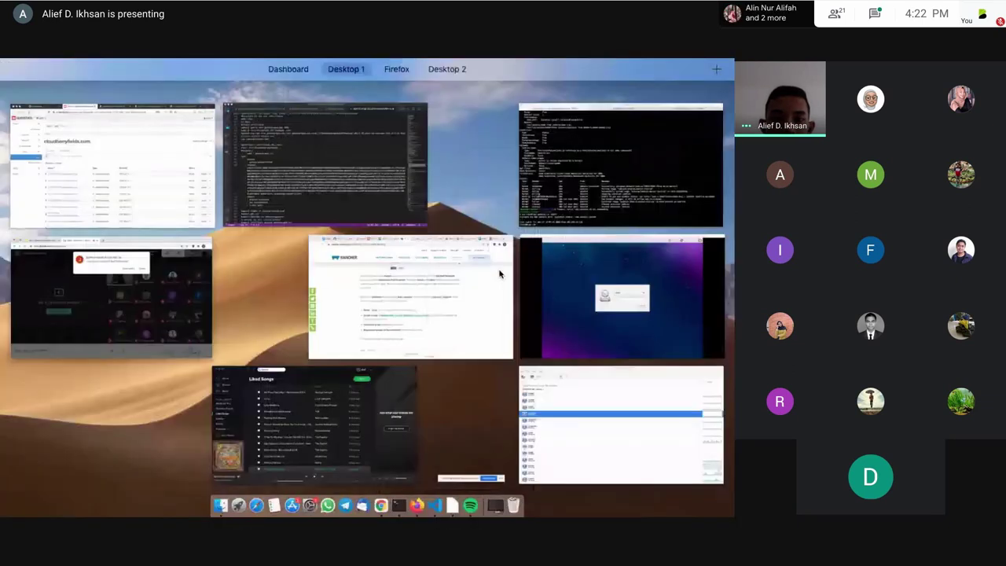
left_click(606, 315)
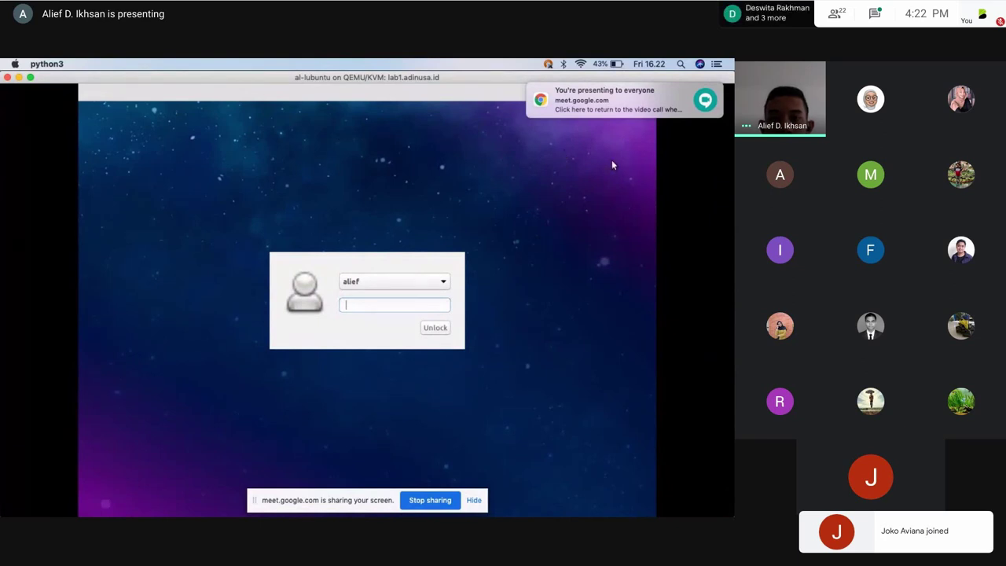
left_click(702, 91)
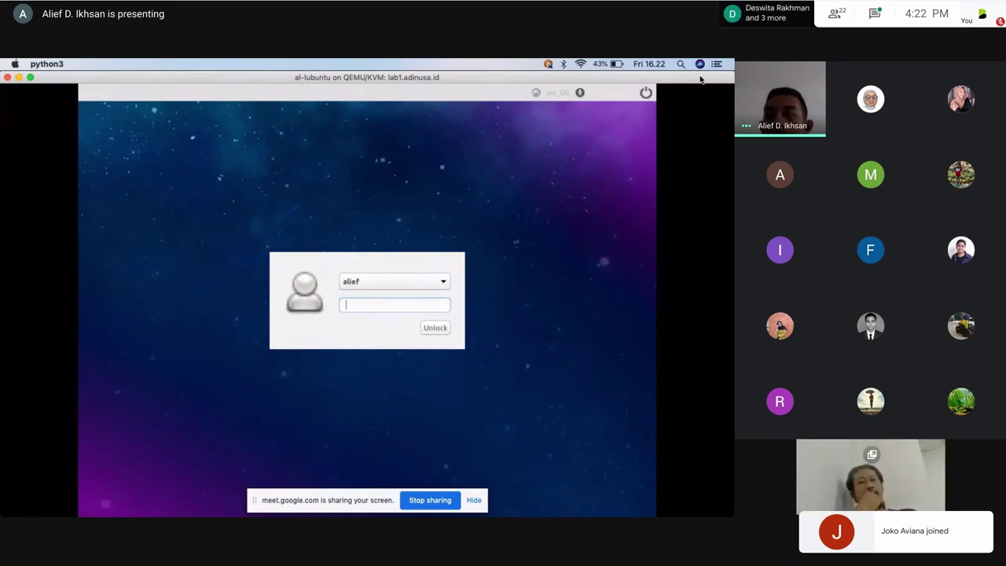
left_click(30, 78)
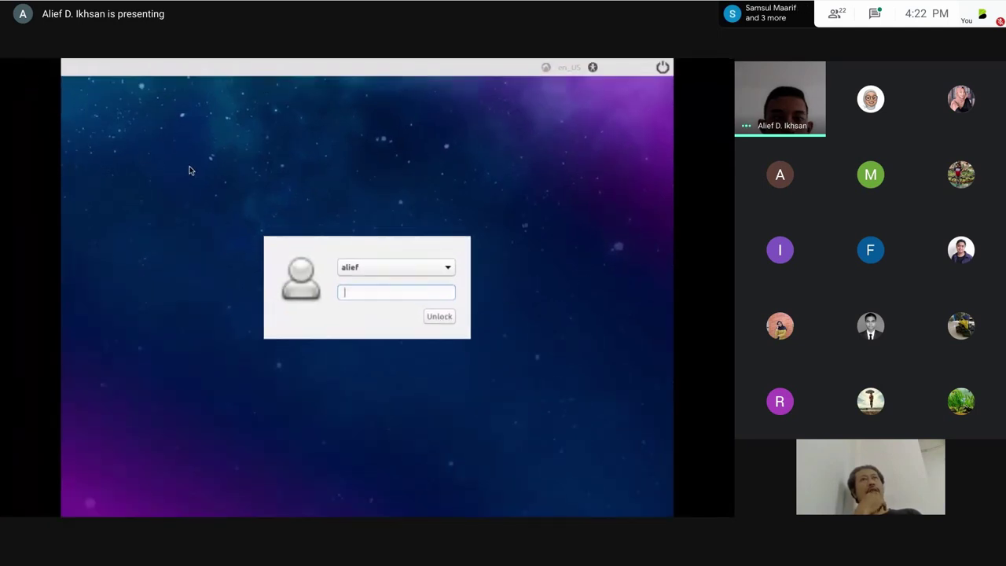
type("••••••")
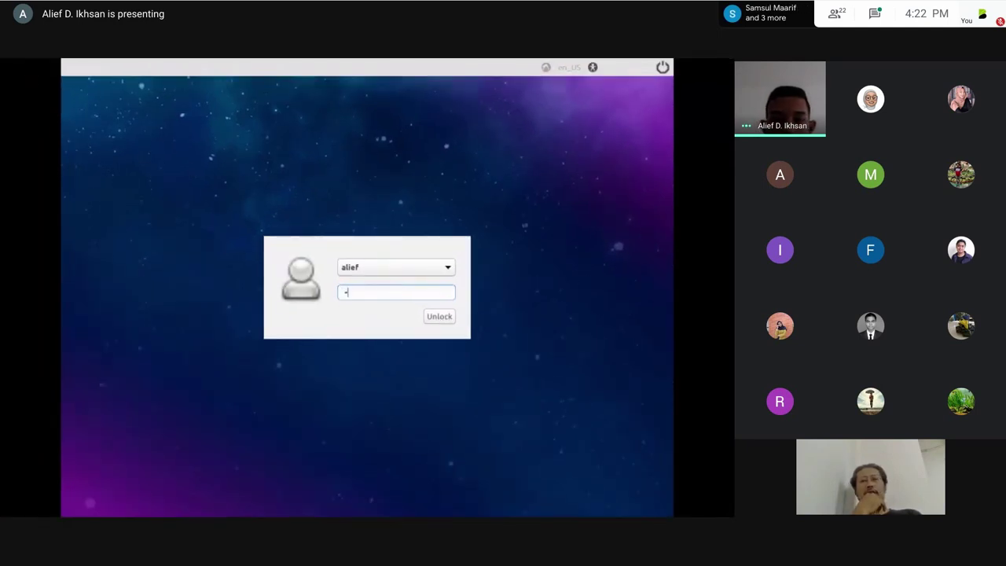
key("Return")
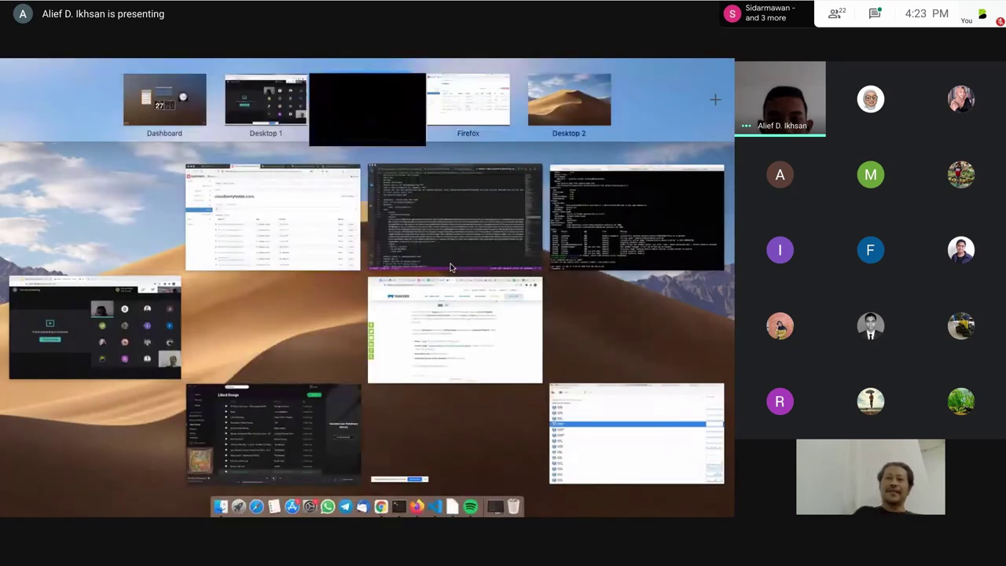
key("Escape")
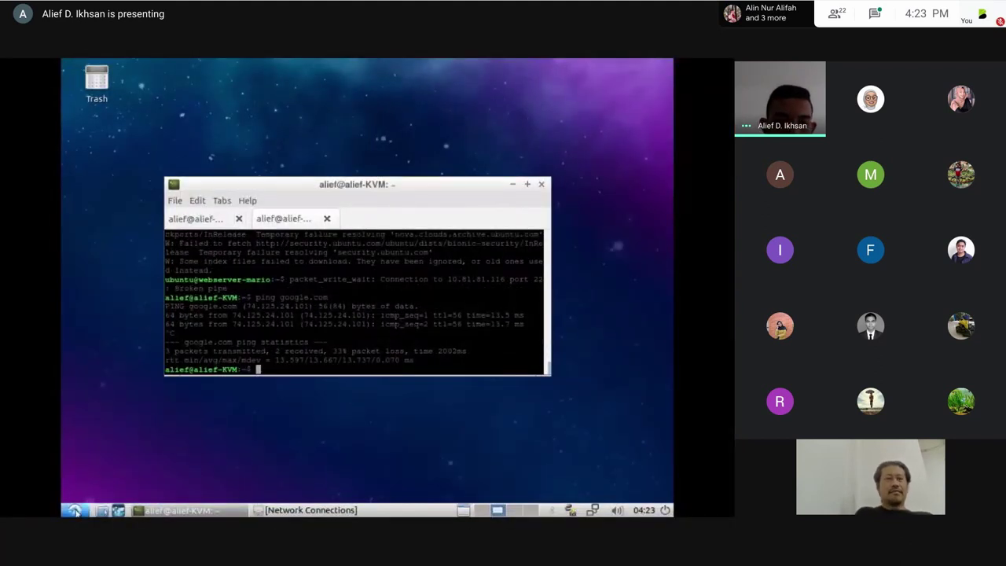
Step: Launch Firefox in the virtual machine and load mario.cloudmarine.com
left_click(118, 510)
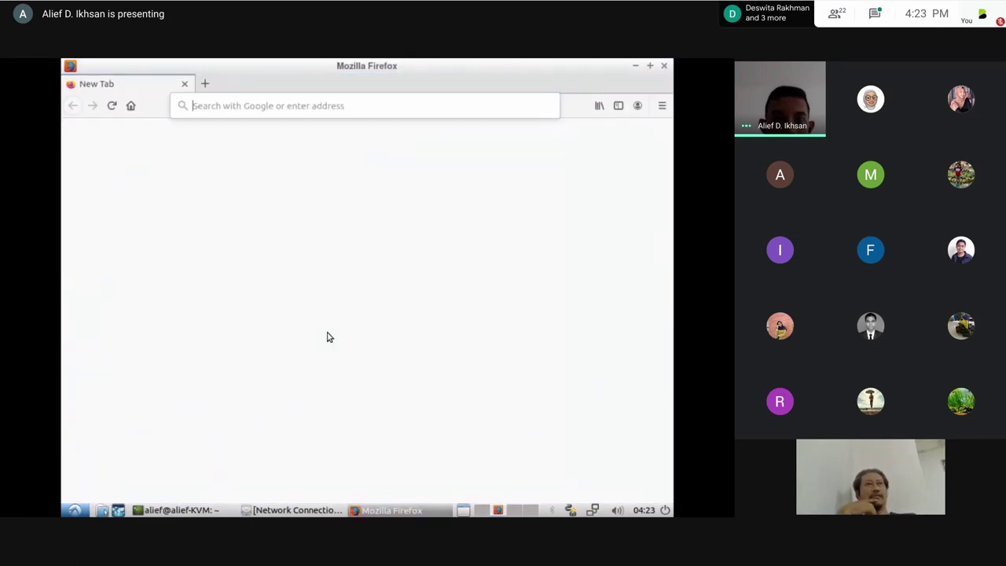
left_click(332, 108)
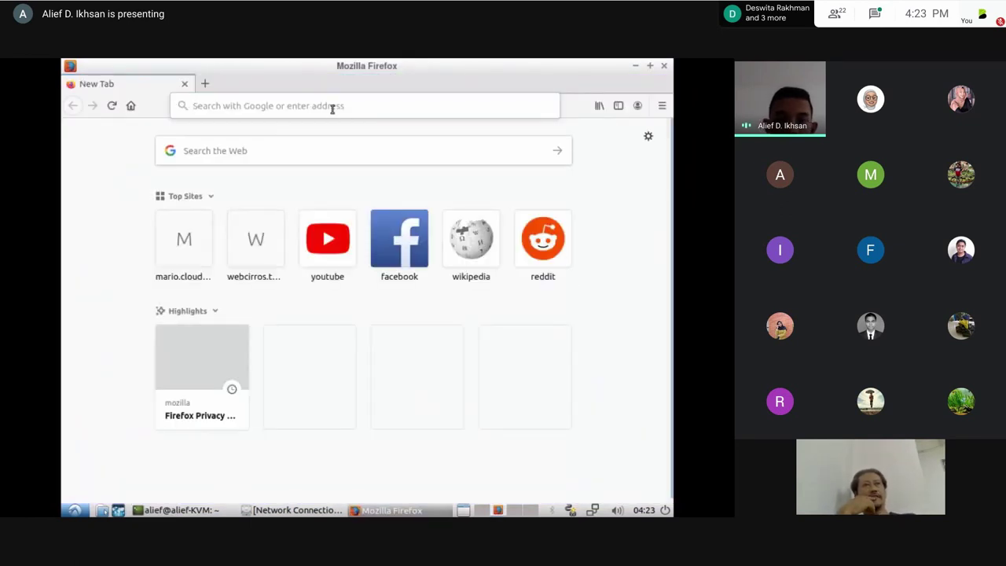
type("mario.cloudmarine.com/")
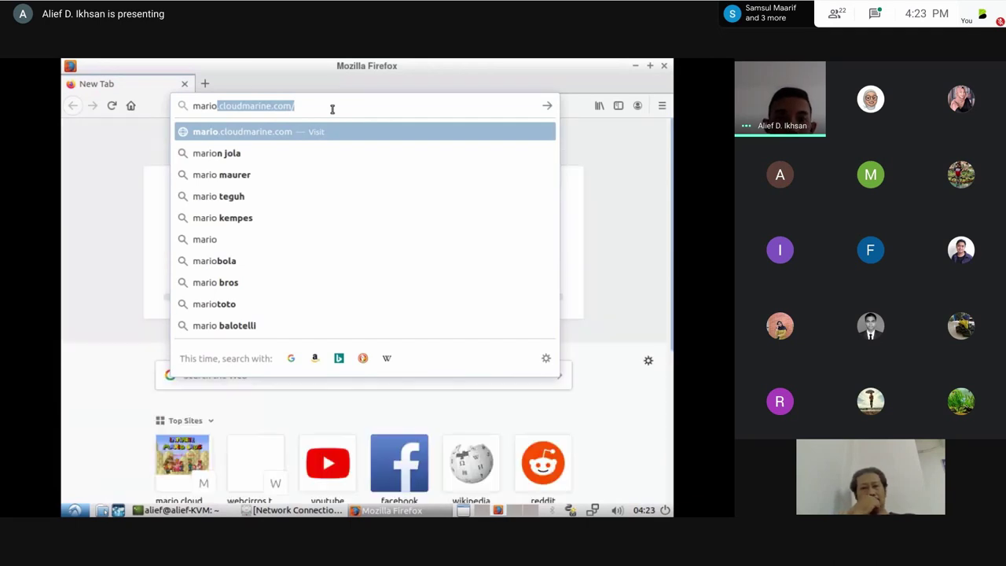
key("Return")
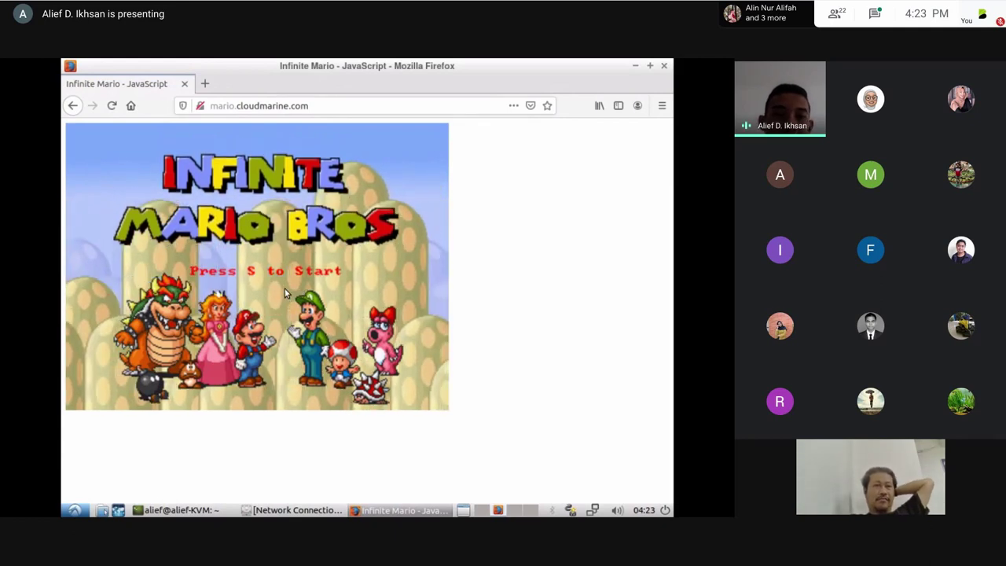
Step: Check the mario.cloudmarine.com. record in the OpenStack dashboard against the site, returning to the virtual machine's browser
key("alt+Tab")
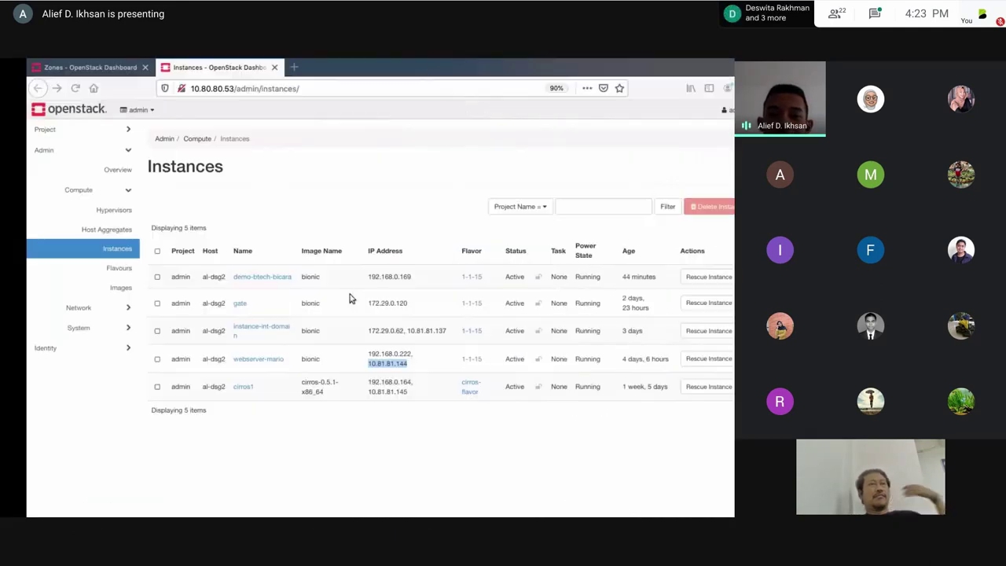
left_click(72, 64)
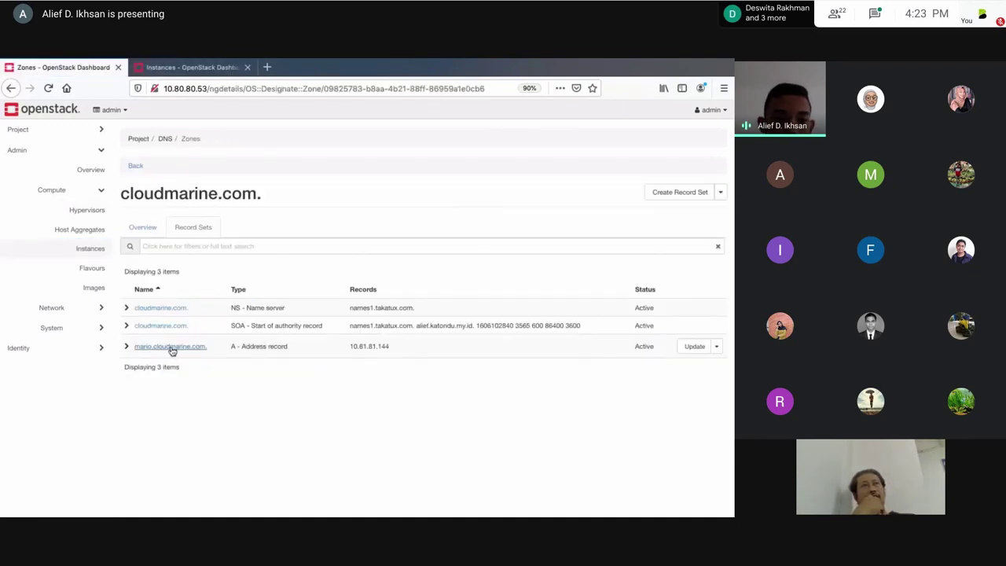
key("alt+Tab")
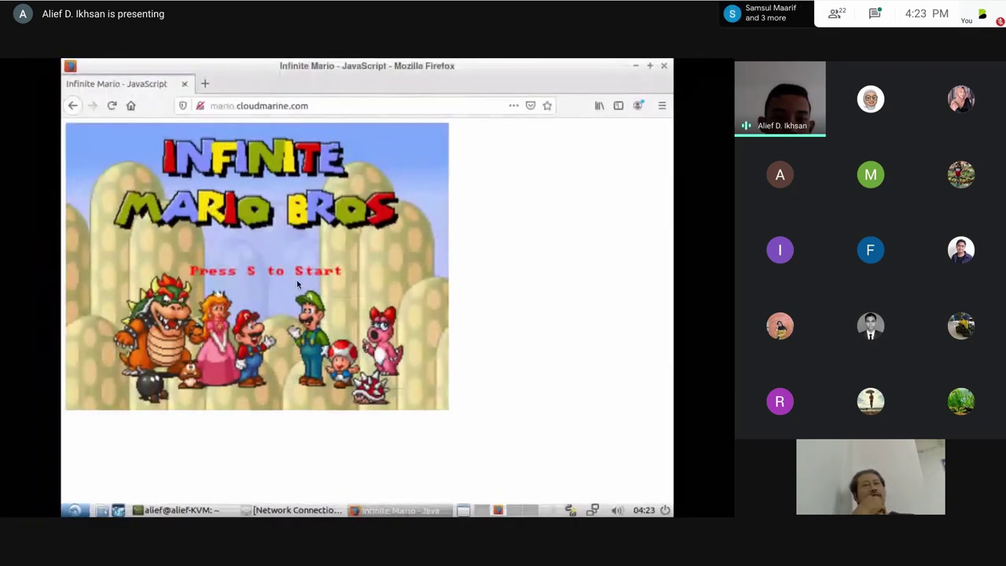
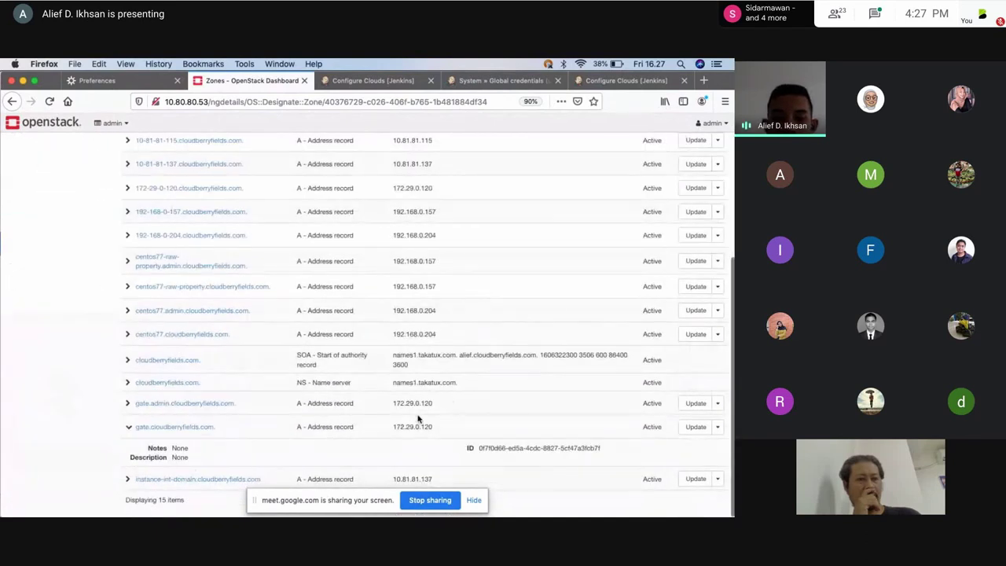
Step: Highlight the gate.cloudberryfields.com. A record's address in the cloudberryfields.com. zone and open the project's compute instances list
left_click_drag(397, 425, 417, 426)
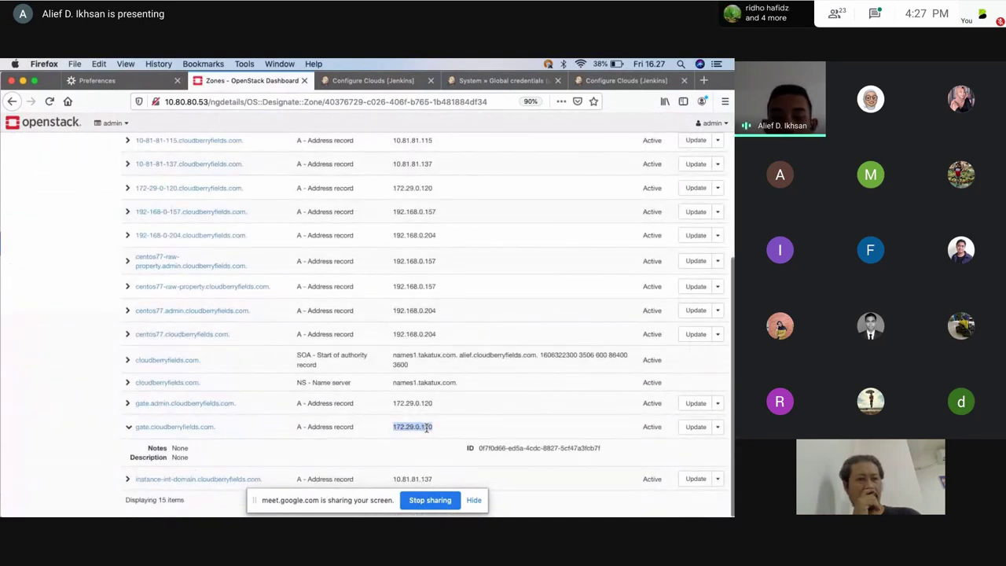
scroll(353, 353, "up", 5)
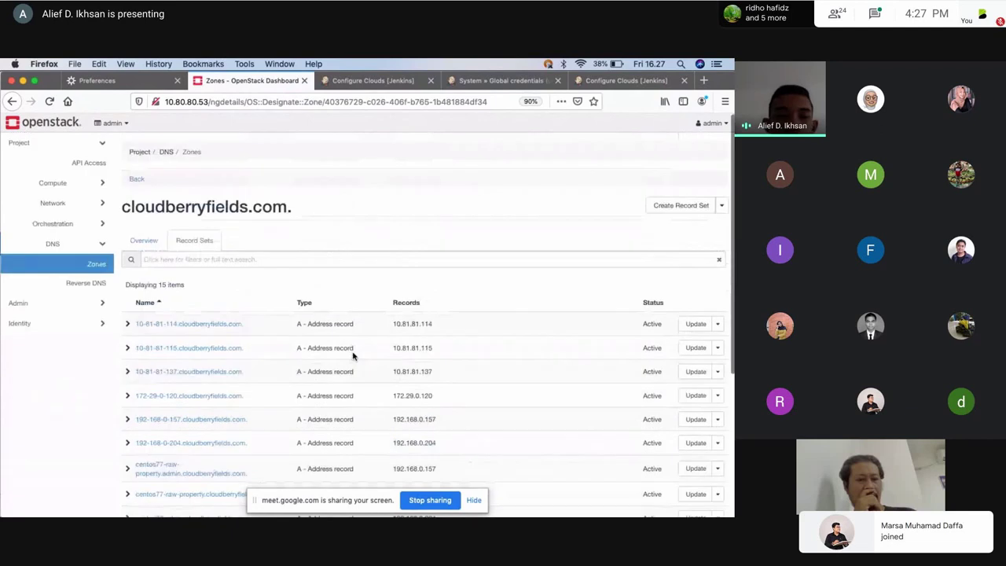
left_click(72, 186)
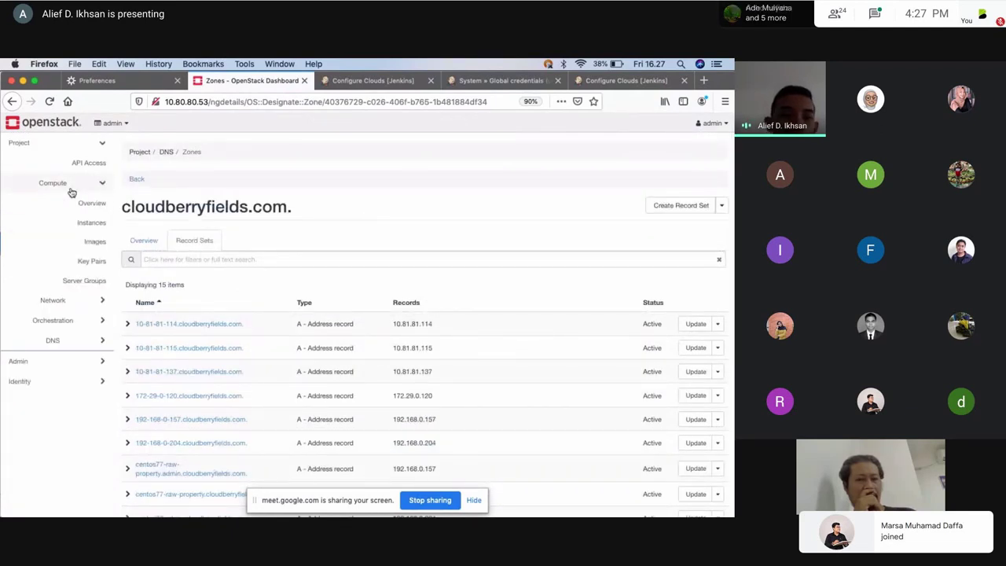
left_click(92, 225)
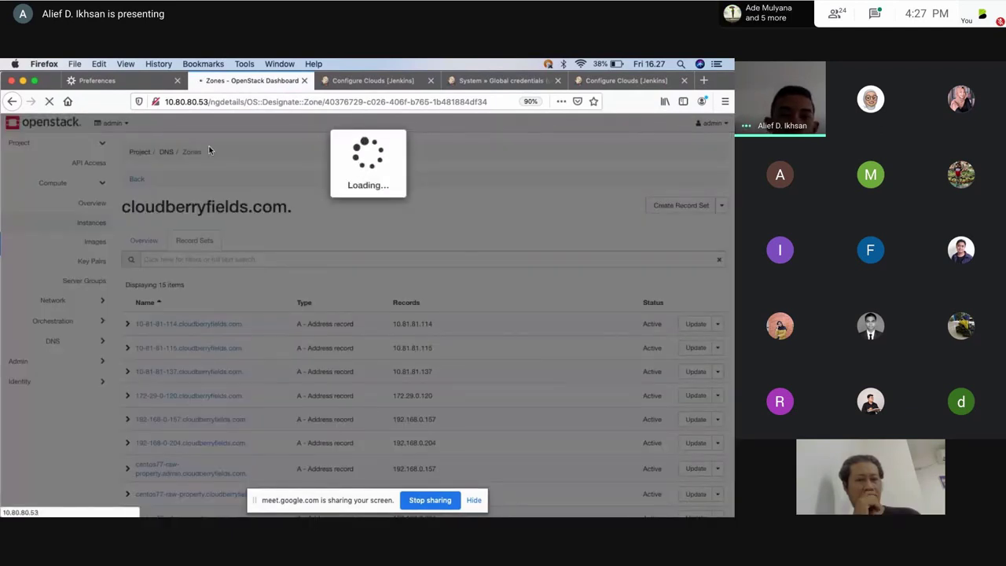
Step: Show the instances list full screen and highlight the gate instance's image name and IP address
left_click(34, 81)
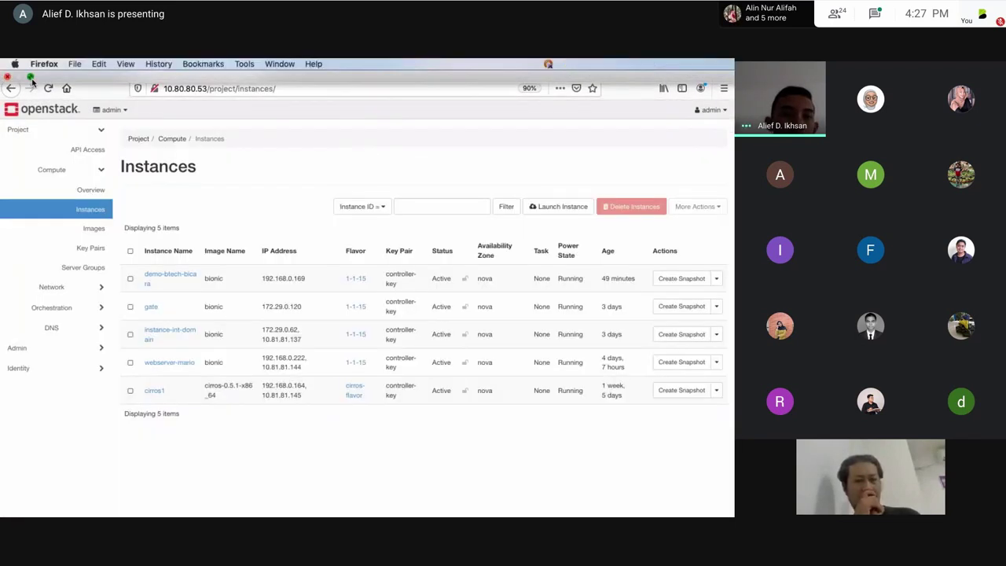
left_click(34, 81)
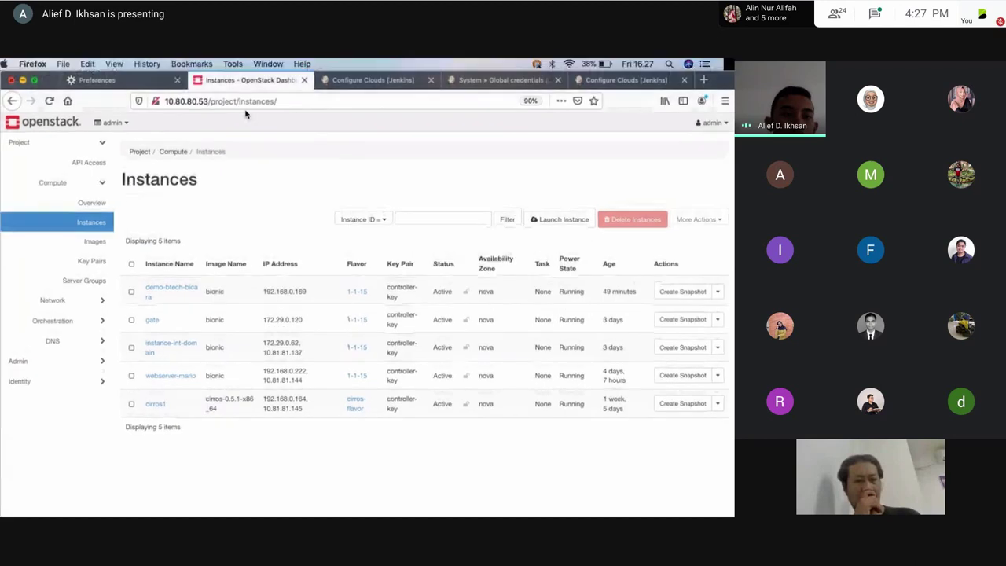
left_click(34, 81)
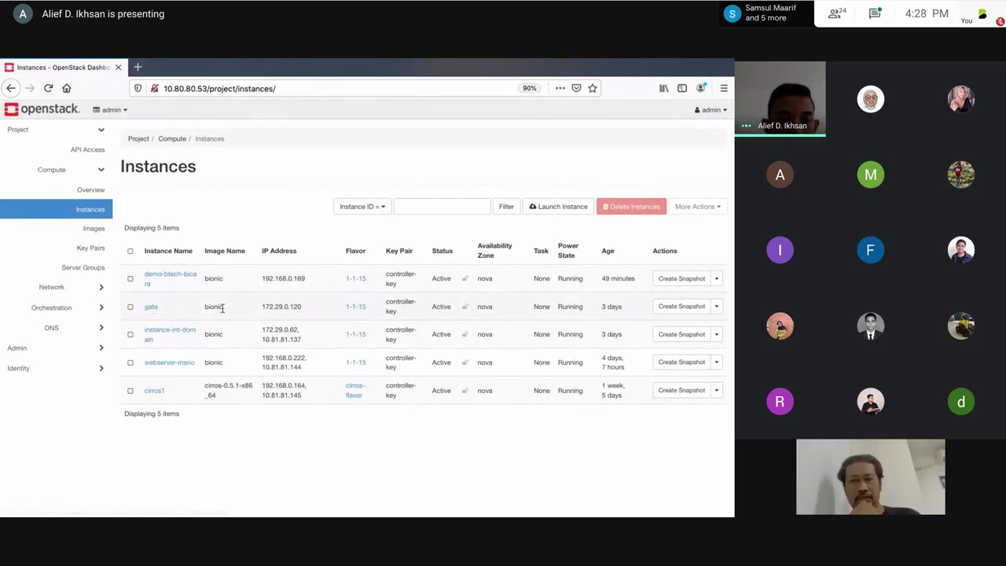
left_click_drag(207, 307, 295, 313)
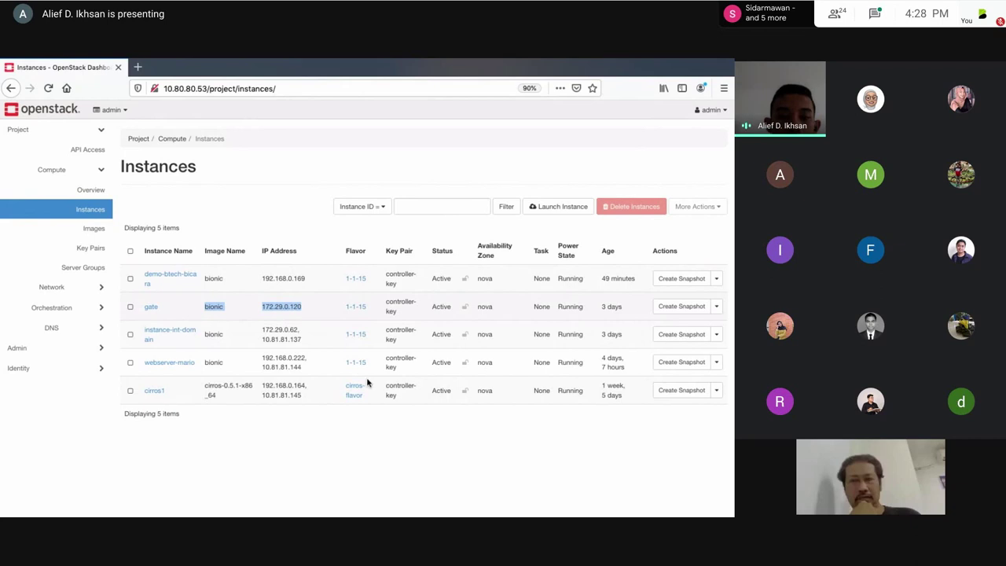
Step: Start launching a new compute instance and name it btech-bicara
left_click(323, 314)
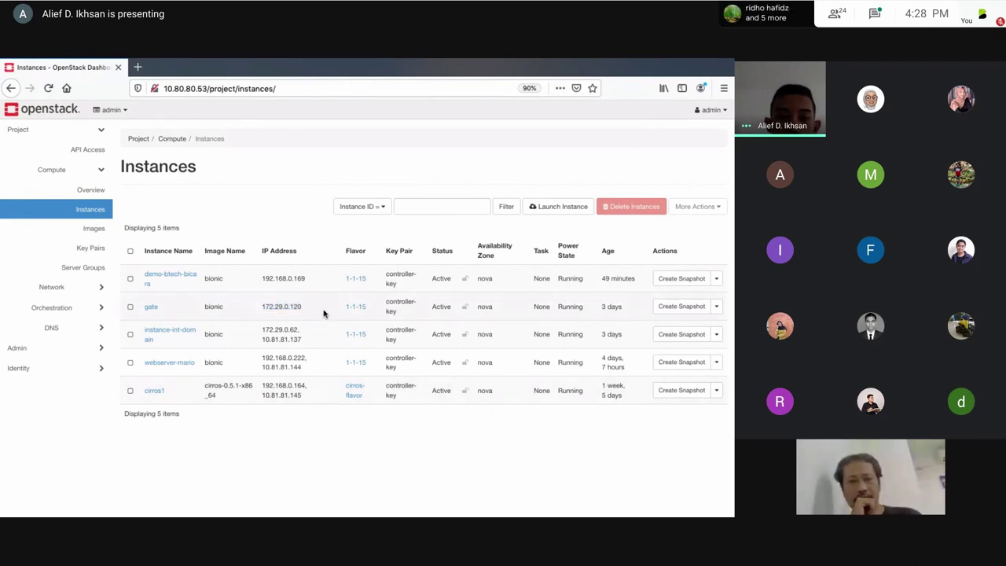
left_click(551, 208)
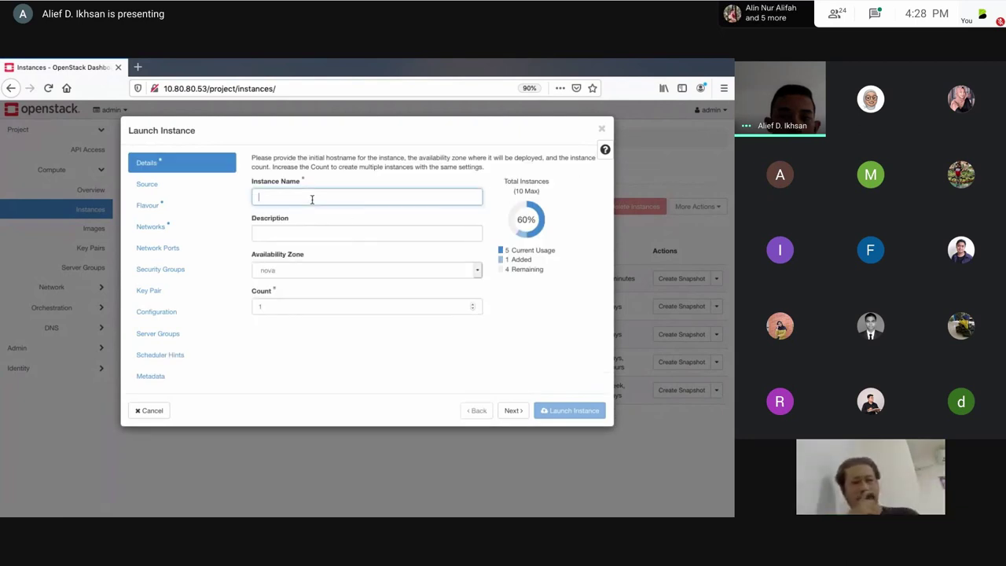
type("server-btech-bica")
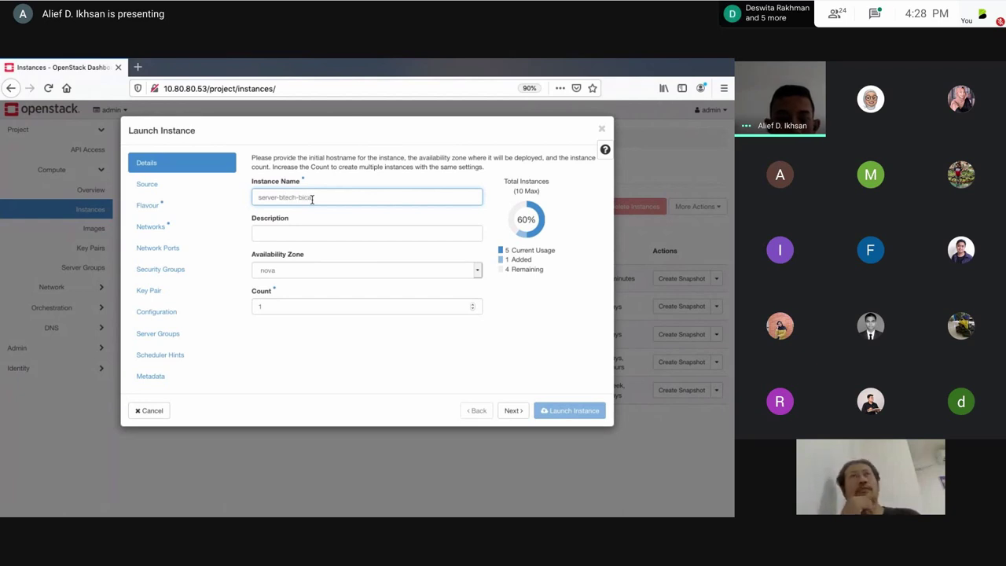
key("BackSpace")
key("BackSpace")
key("BackSpace")
key("BackSpace")
key("BackSpace")
key("BackSpace")
key("BackSpace")
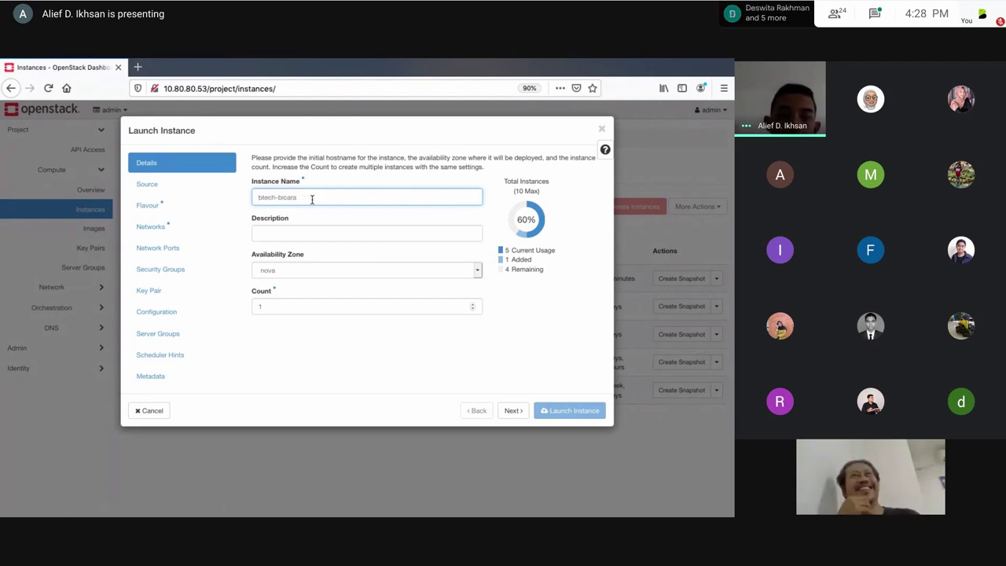
Step: Allocate the cirros-0.5.1-x86_64 image as boot source and the cirros-flavor flavour for the new instance
left_click(510, 411)
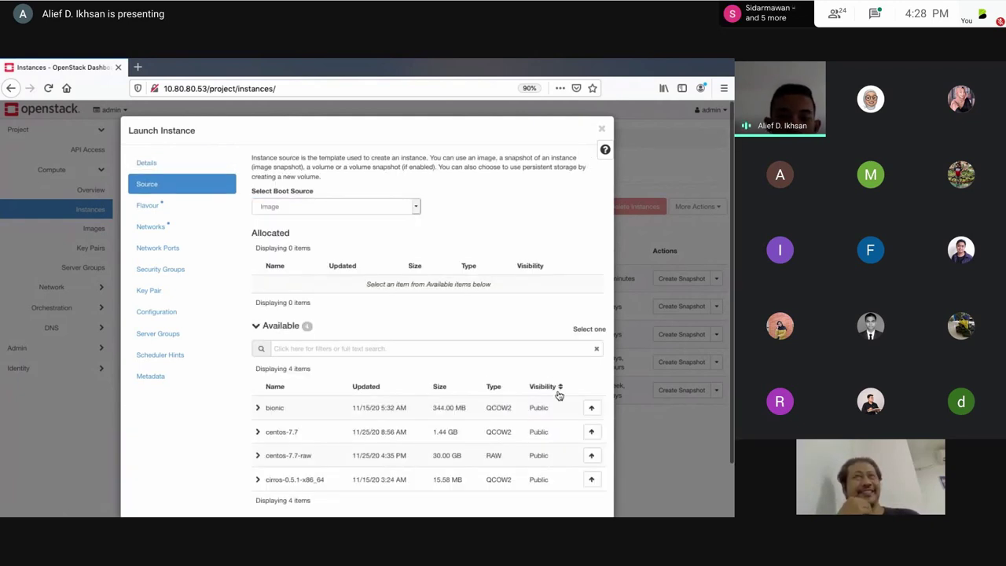
scroll(566, 338, "down", 2)
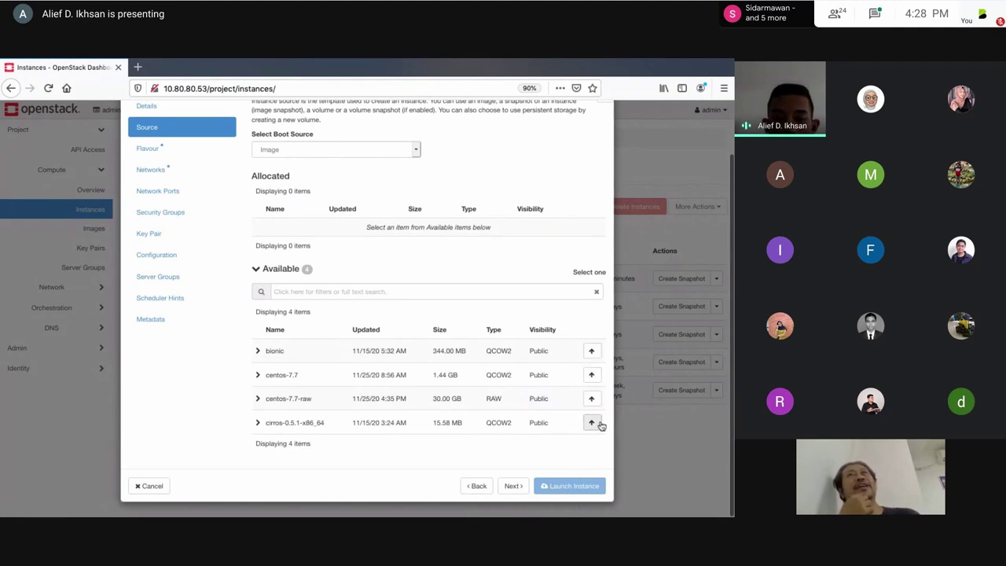
left_click(597, 424)
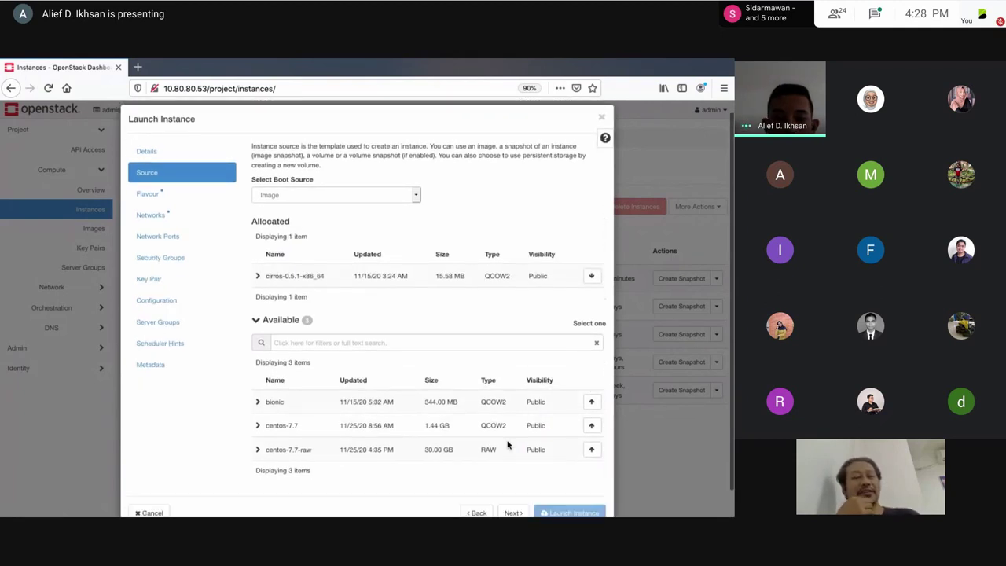
left_click(512, 485)
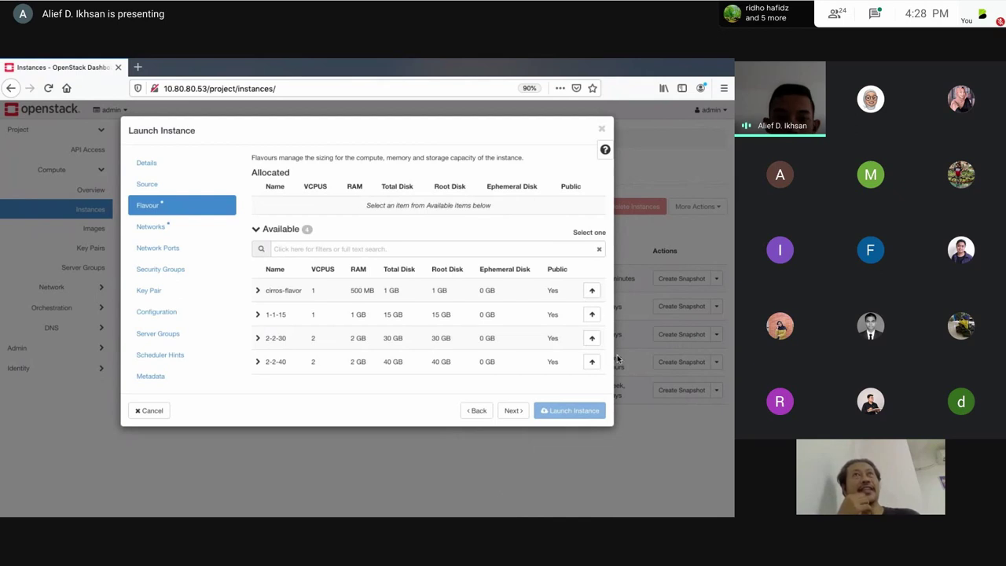
left_click(594, 290)
Step: Expand the details of cloudberryfields-network and allocate that network to the new instance
left_click(512, 410)
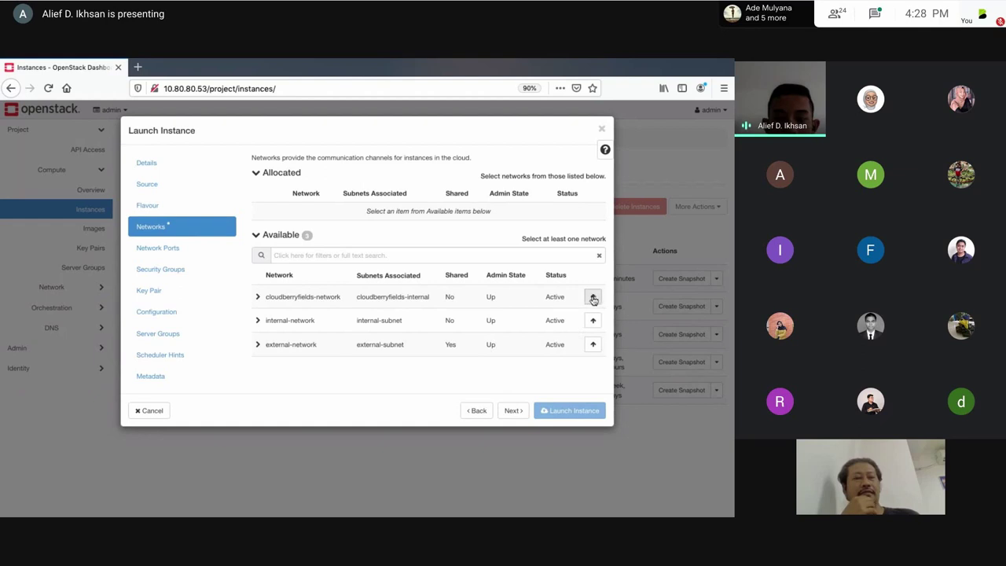
left_click(257, 298)
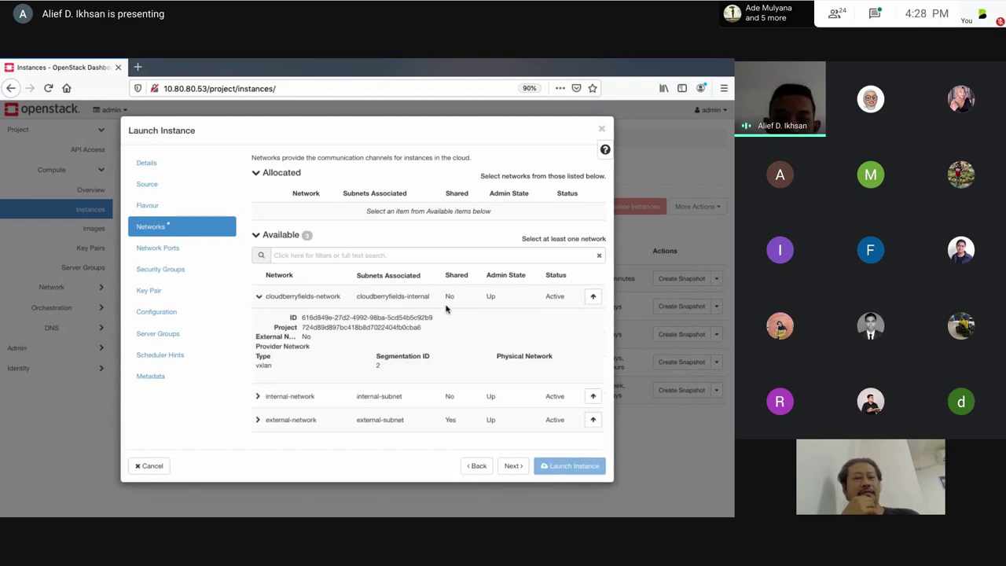
left_click(592, 298)
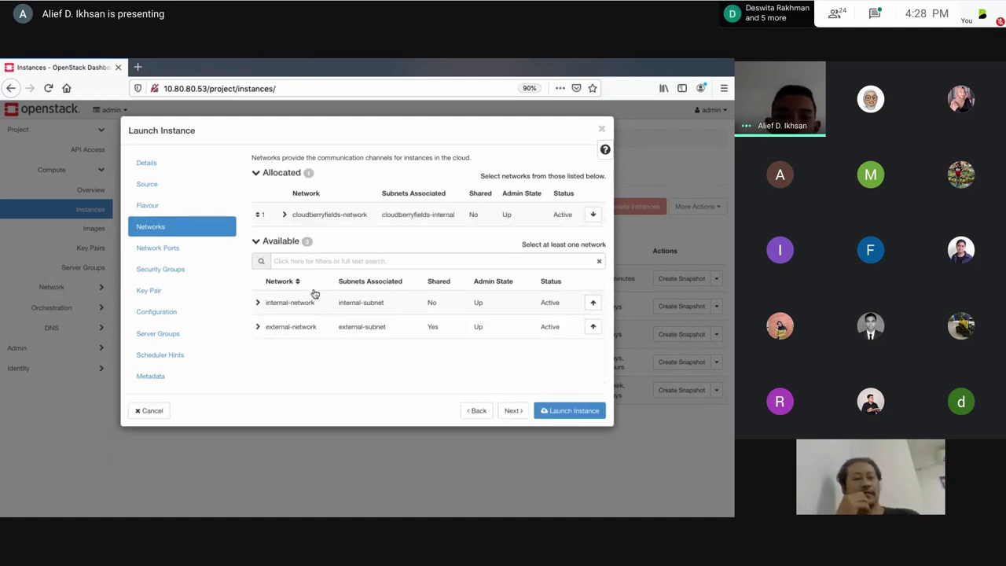
Step: Review the ports, security group, key pair and configuration settings, keep their defaults, and launch the instance
left_click(511, 411)
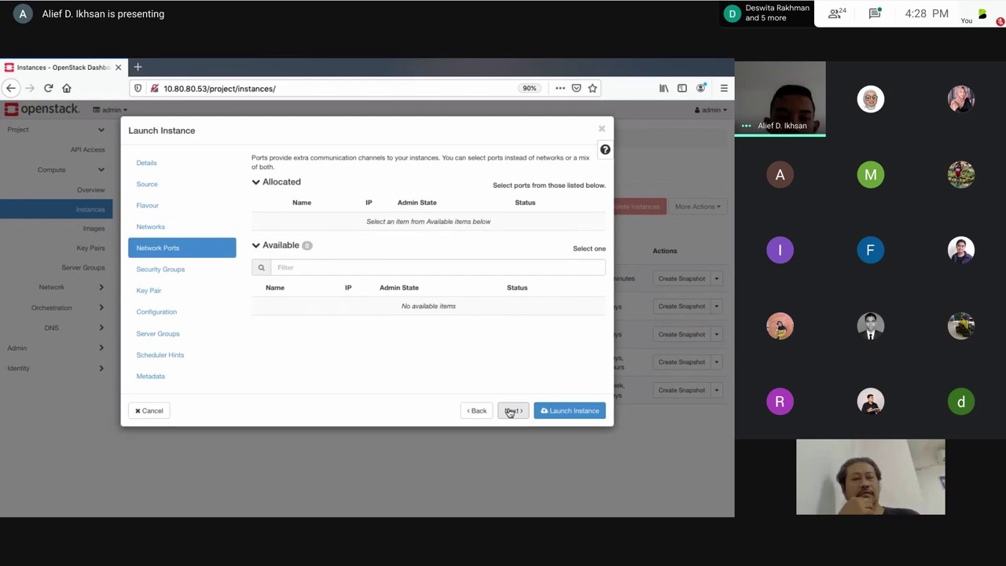
left_click(510, 411)
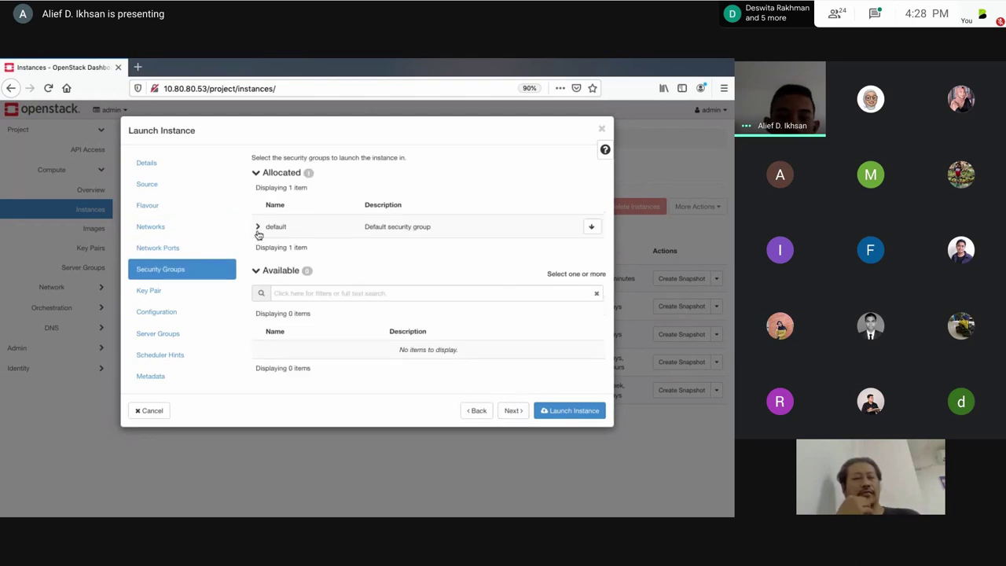
left_click(513, 410)
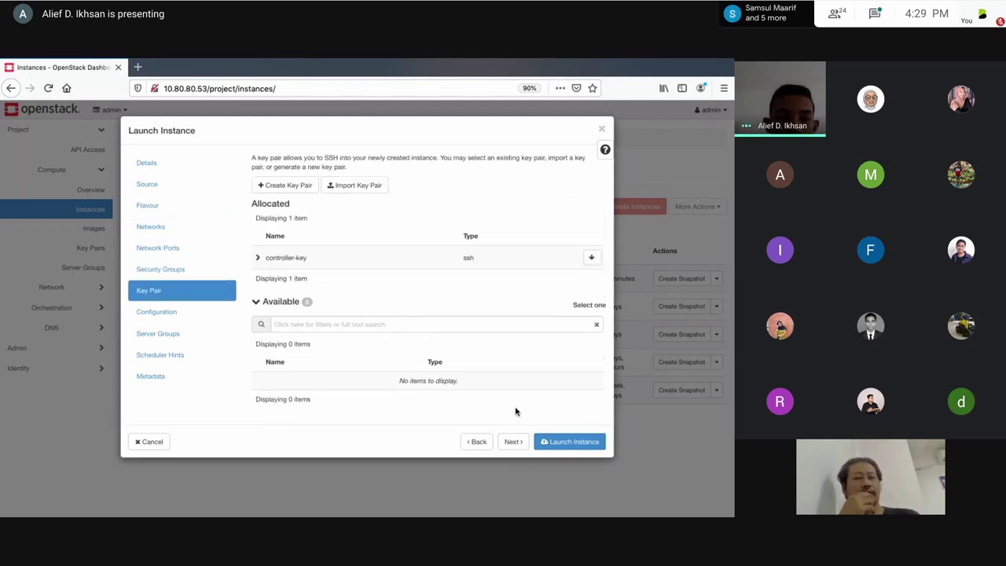
left_click(510, 442)
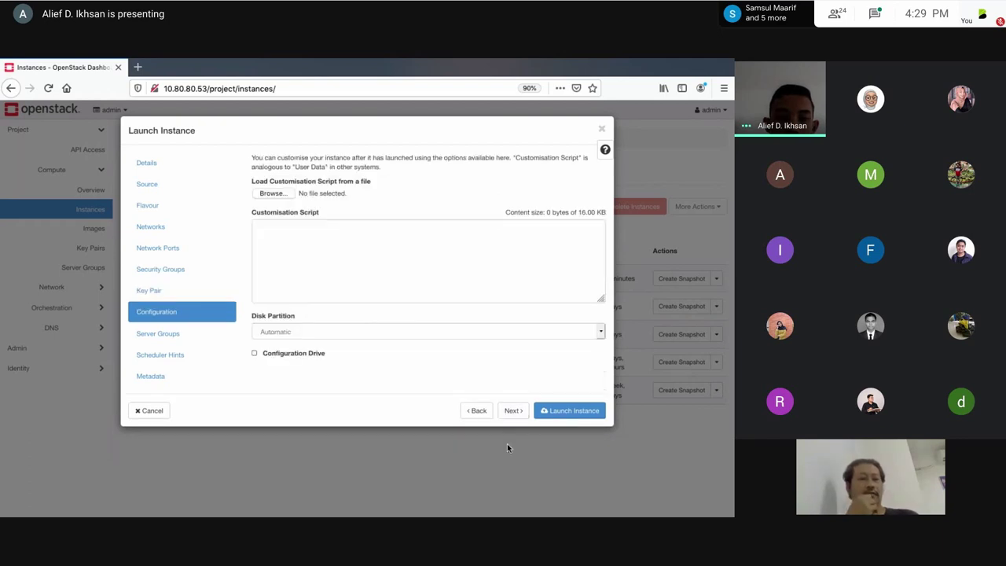
left_click(518, 417)
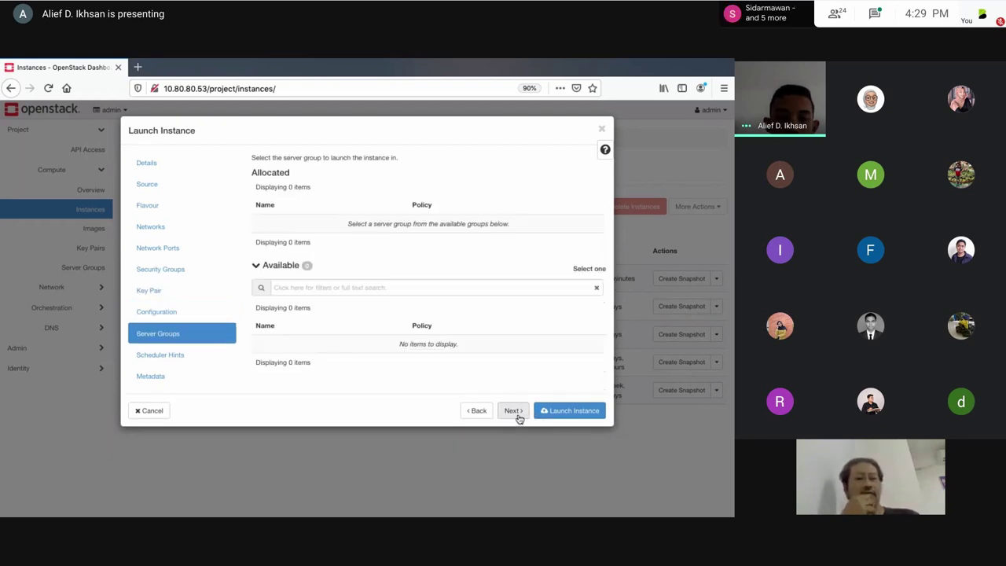
left_click(475, 414)
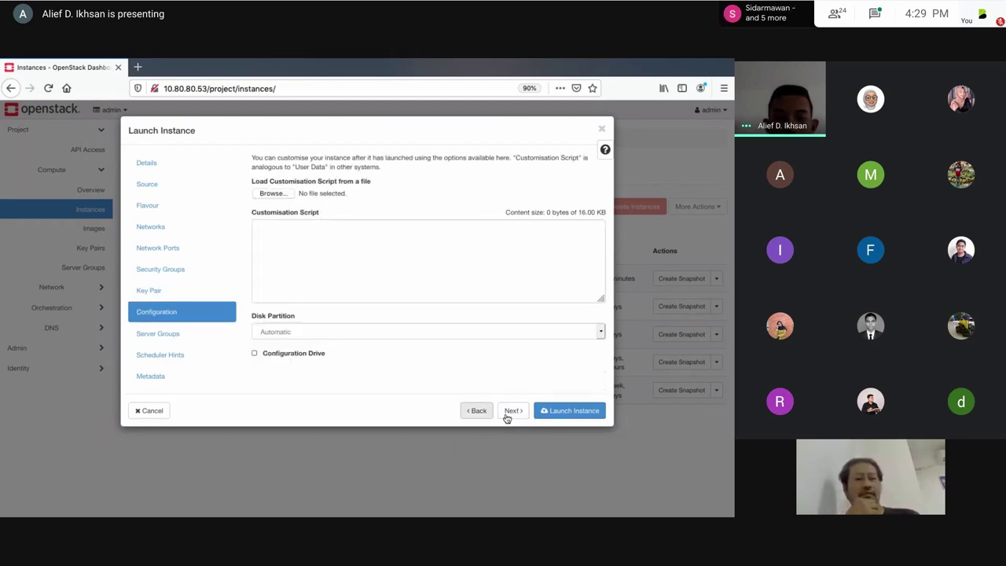
left_click(556, 415)
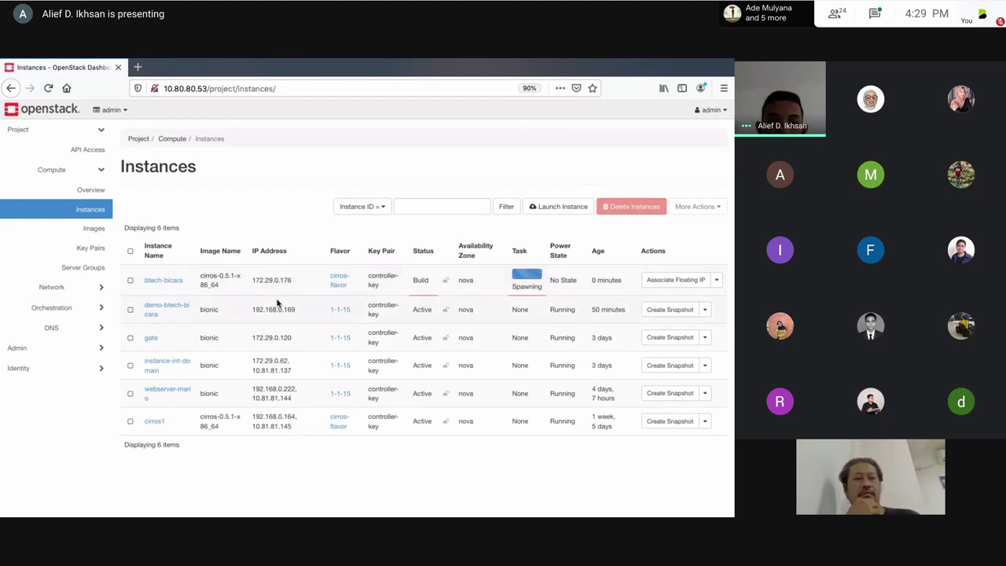
Step: Open the DNS zones in a separate browser tab and display the record sets of cloudberryfields.com
left_click(86, 328)
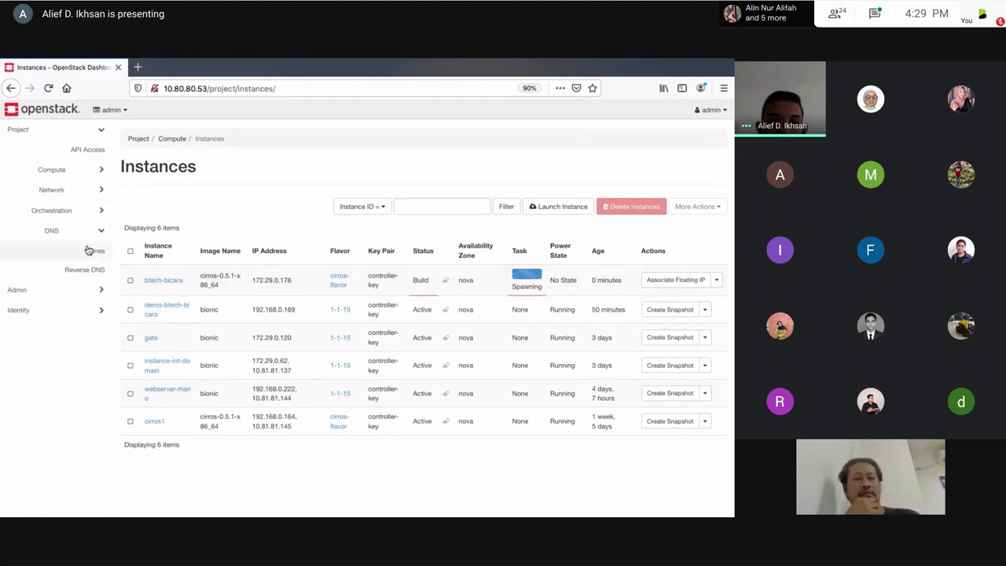
right_click(89, 247)
left_click(126, 250)
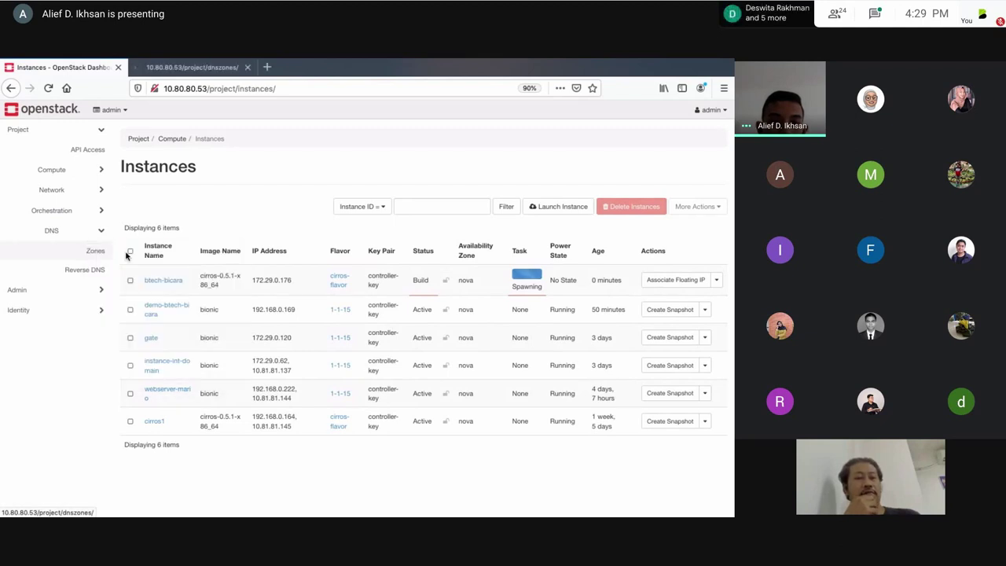
left_click(189, 68)
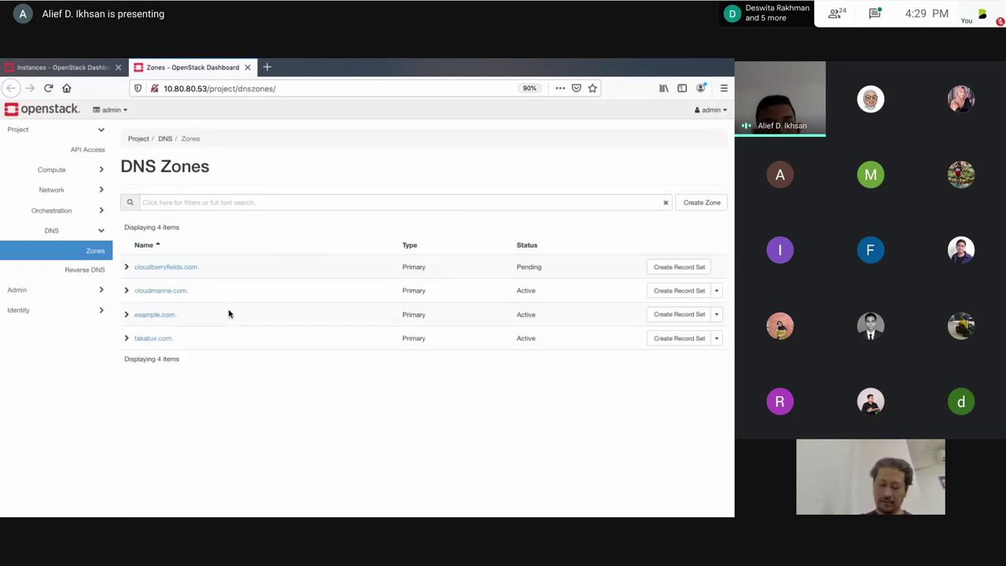
left_click(192, 269)
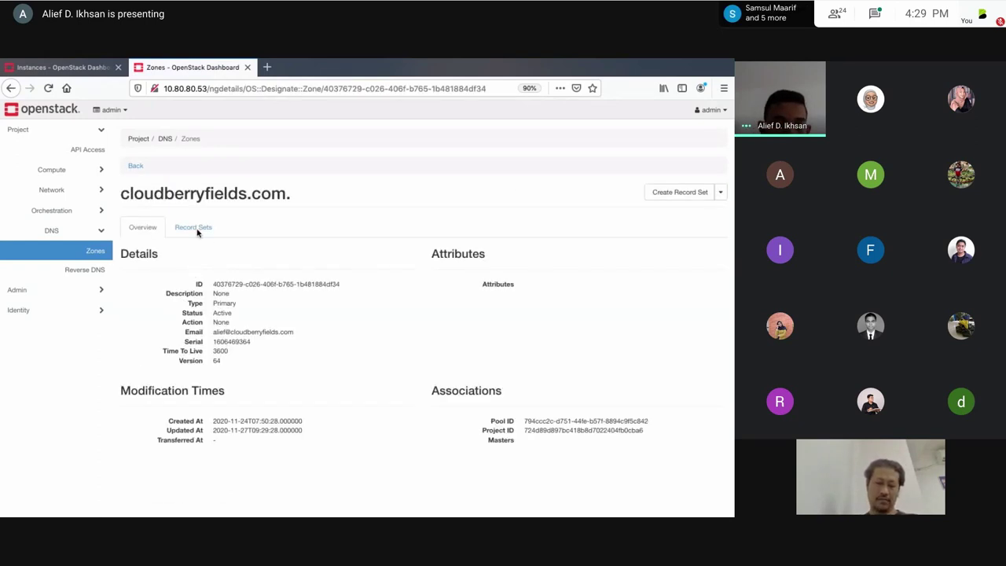
left_click(202, 228)
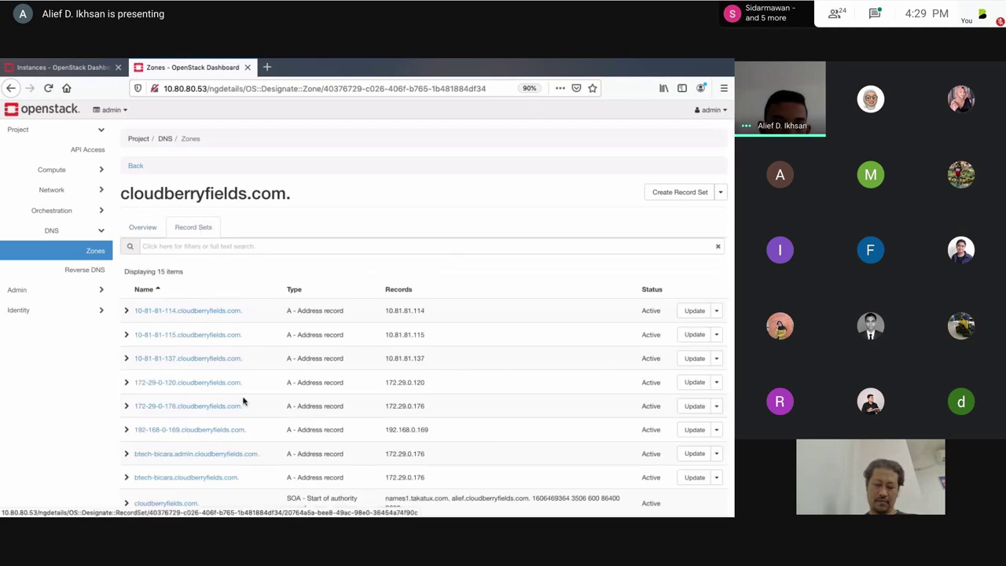
Step: Look through the cloudberryfields.com. record sets for the new instance's entries and expand the btech-bicara.cloudberryfields.com. record
scroll(243, 401, "down", 2)
scroll(243, 401, "down", 2)
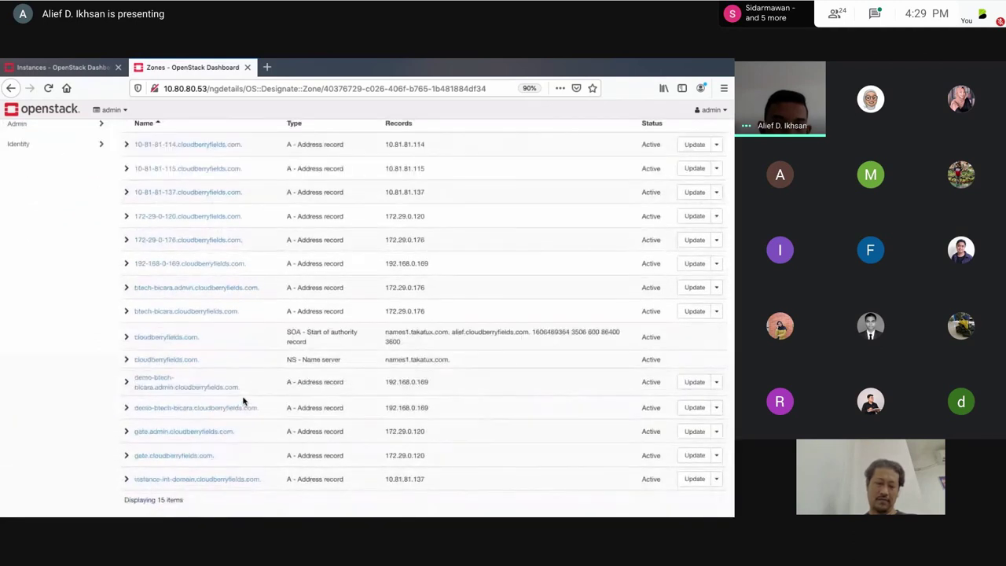
scroll(243, 401, "up", 1)
scroll(244, 402, "down", 1)
left_click(127, 313)
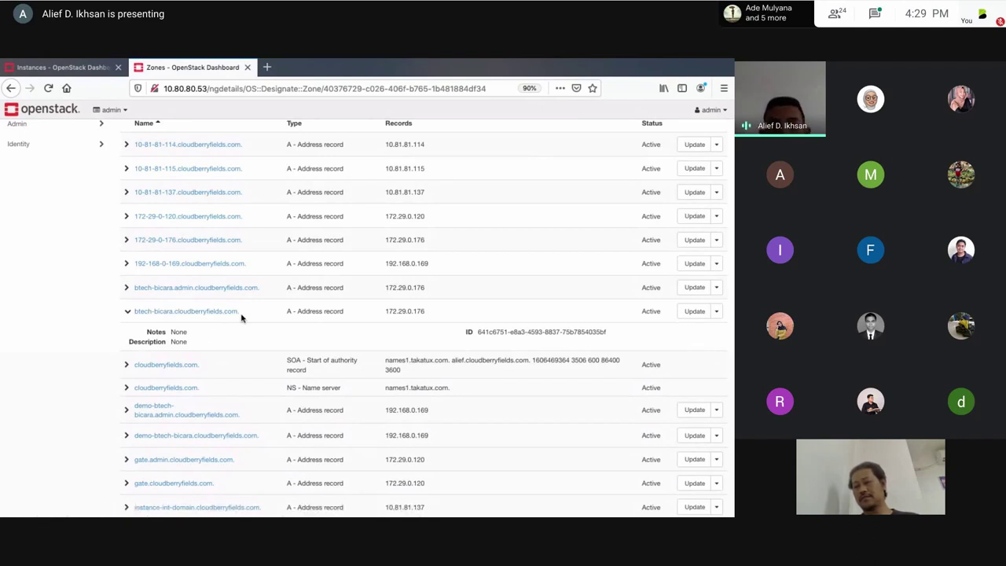
scroll(242, 318, "up", 2)
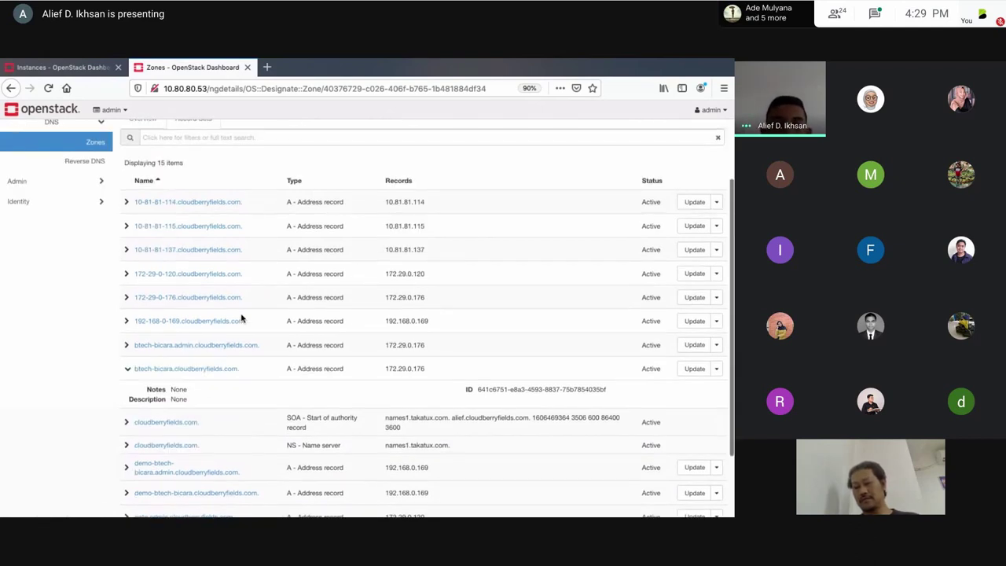
Step: Compare the btech-bicara instance's IP address in the instances list with its records in the cloudberryfields.com. zone
left_click(77, 69)
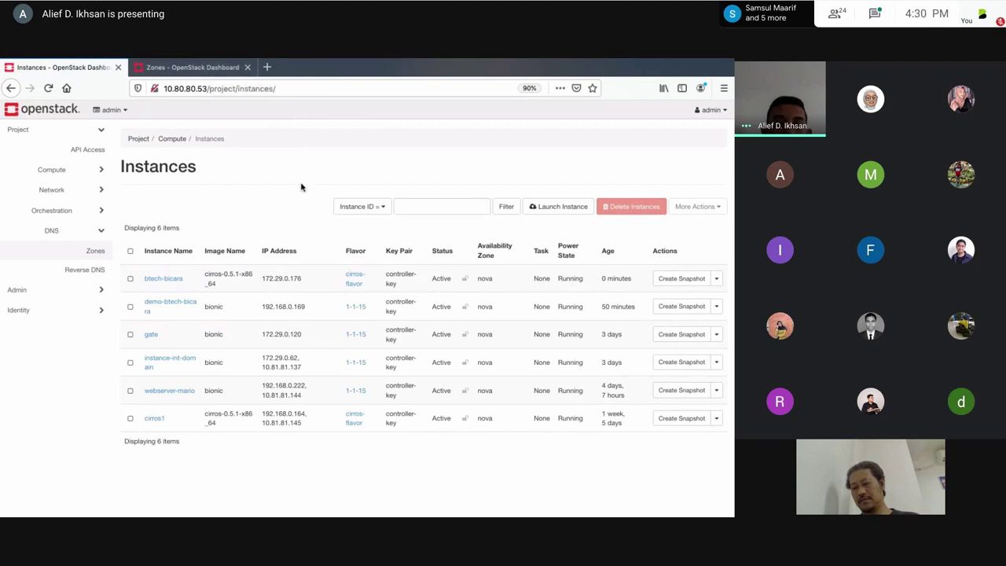
left_click(201, 68)
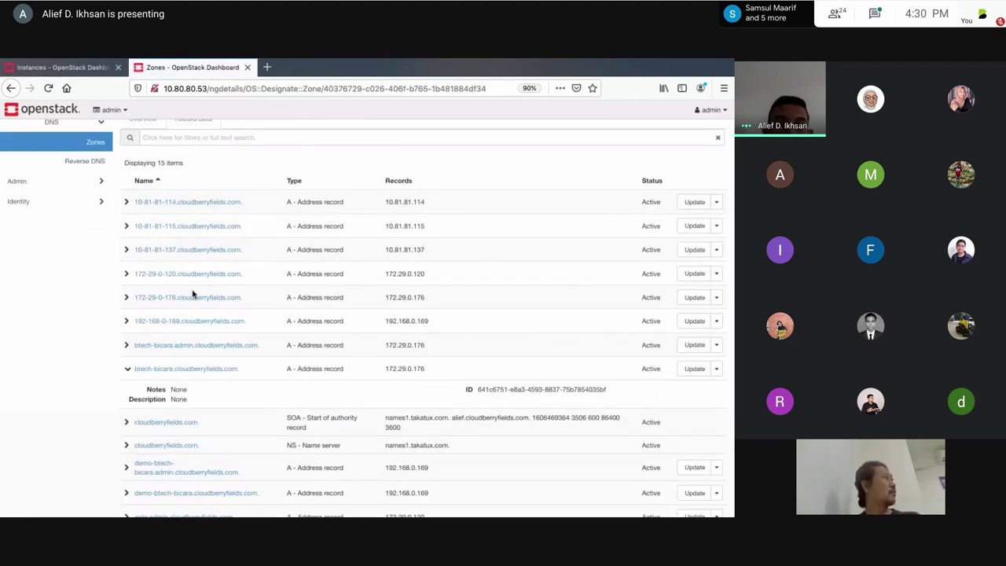
scroll(190, 276, "up", 3)
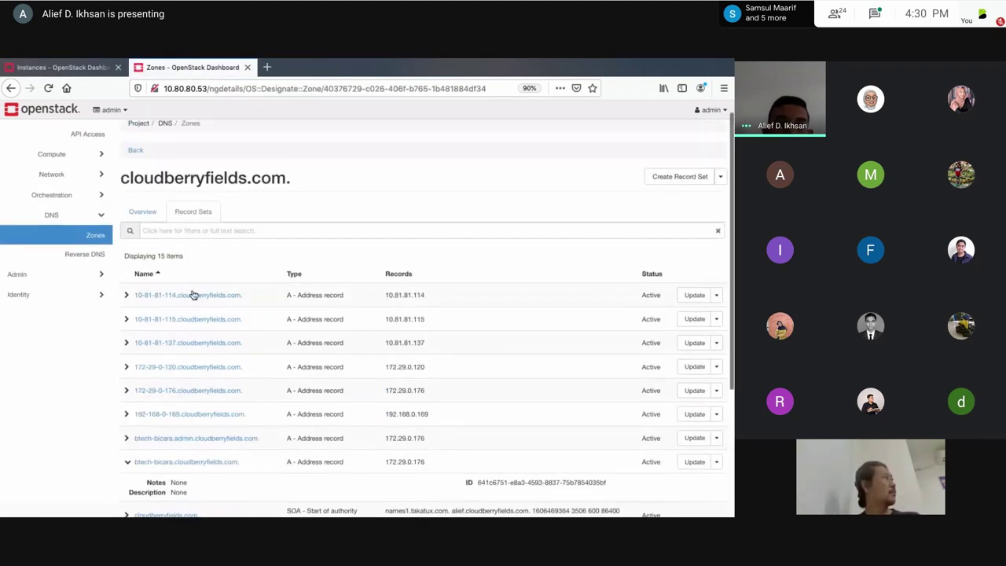
Step: Return to the DNS zones list and inspect the details of the cloudberryfields.com. and cloudmarine.com. zones
left_click(96, 236)
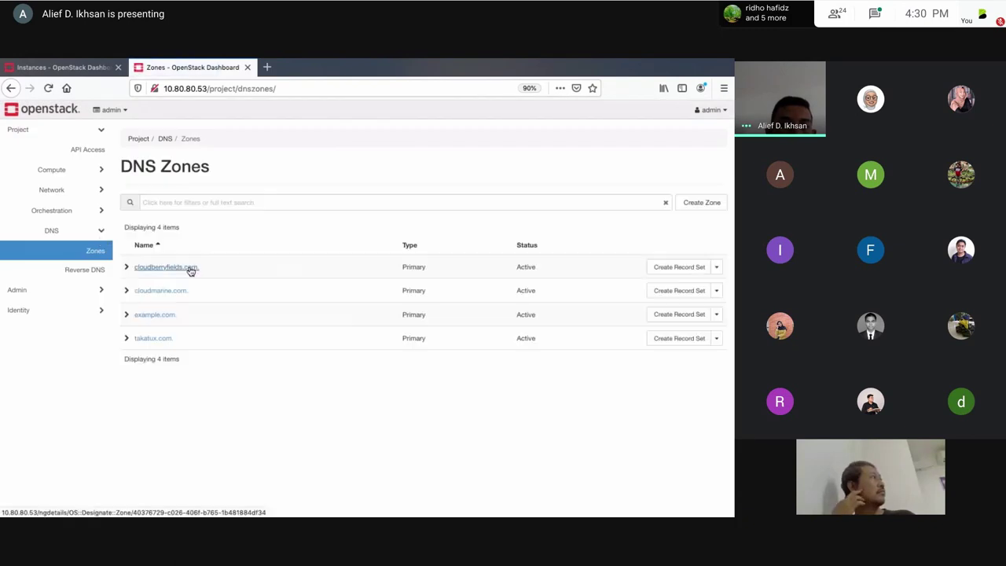
left_click(127, 268)
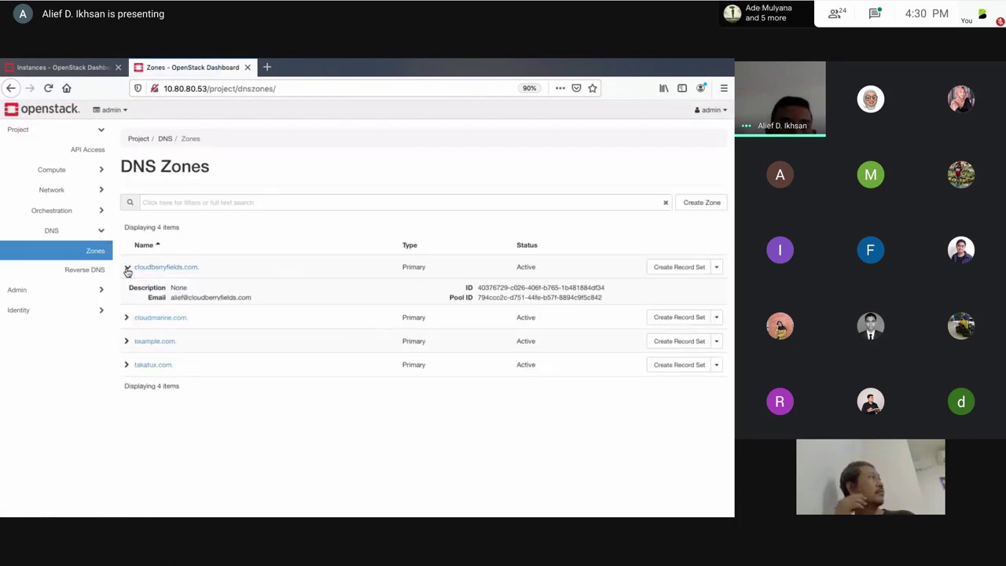
left_click(127, 267)
left_click(127, 291)
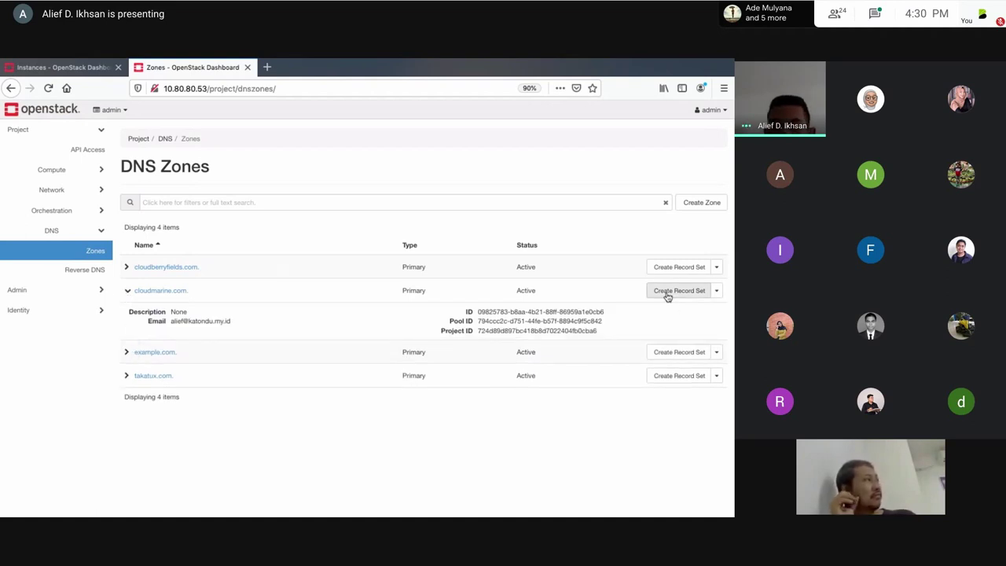
Step: Open the record sets of the cloudmarine.com. zone and start a new A record set named nginx.cloudmarine.com
left_click(138, 293)
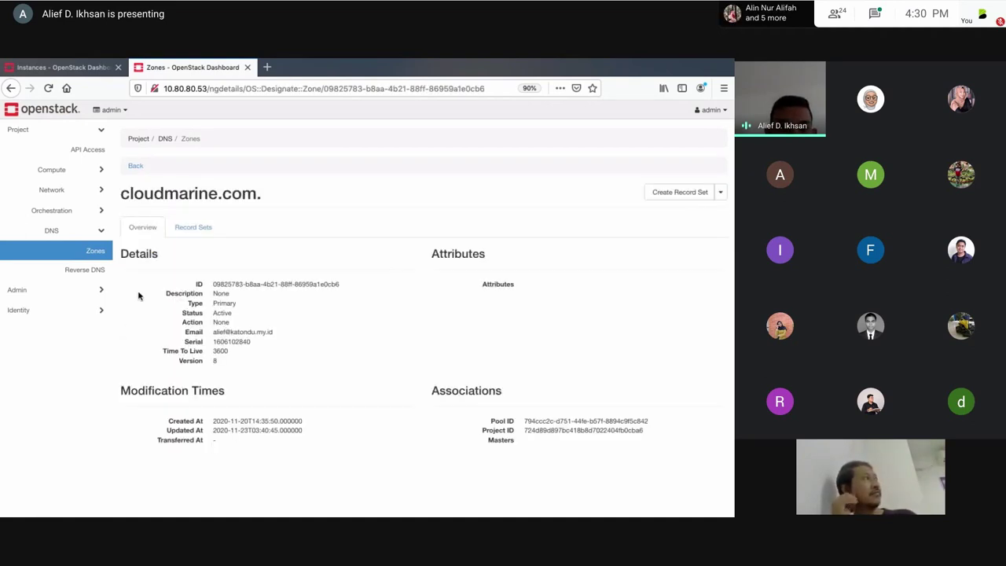
left_click(196, 228)
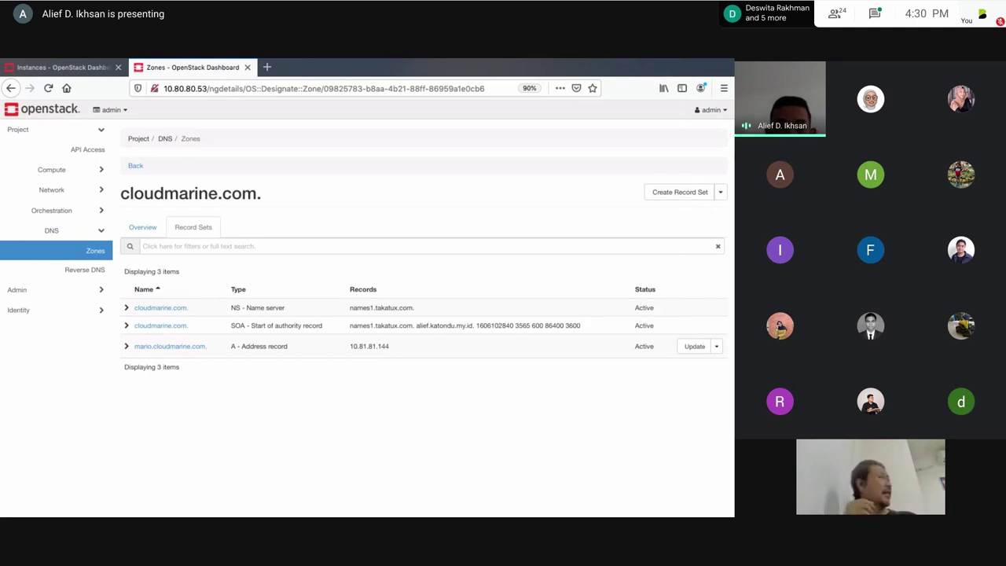
left_click(678, 193)
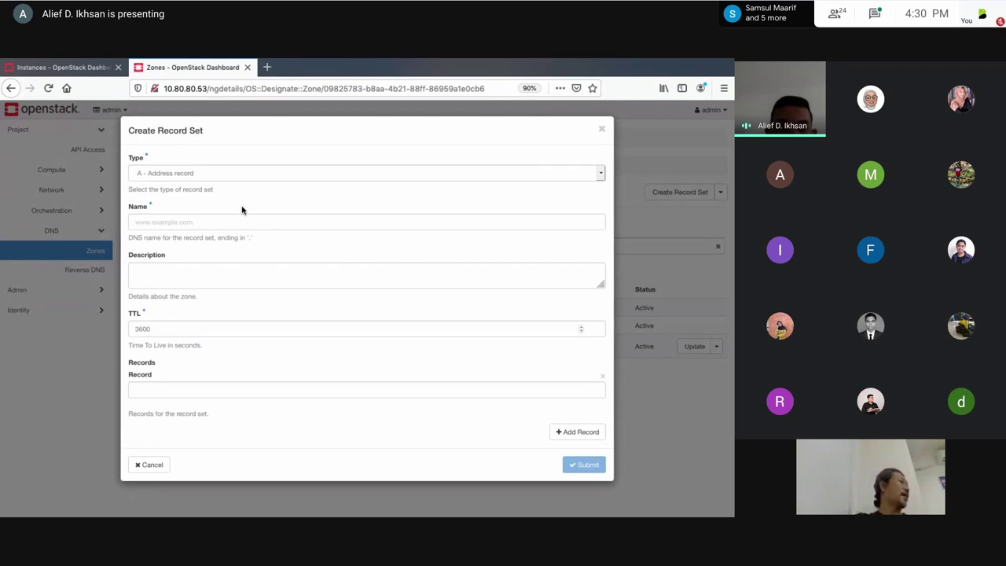
left_click(244, 221)
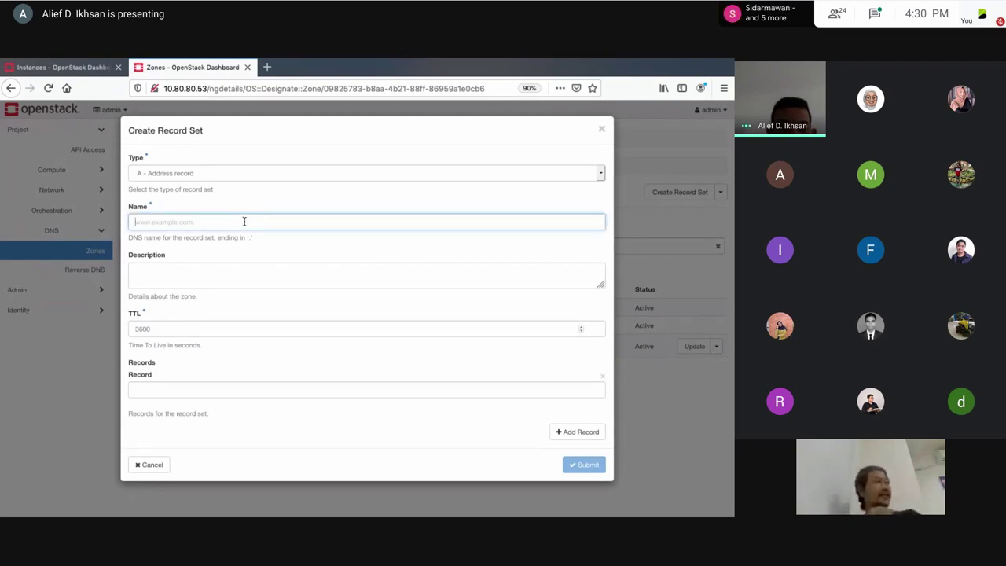
type("nginx.cloud")
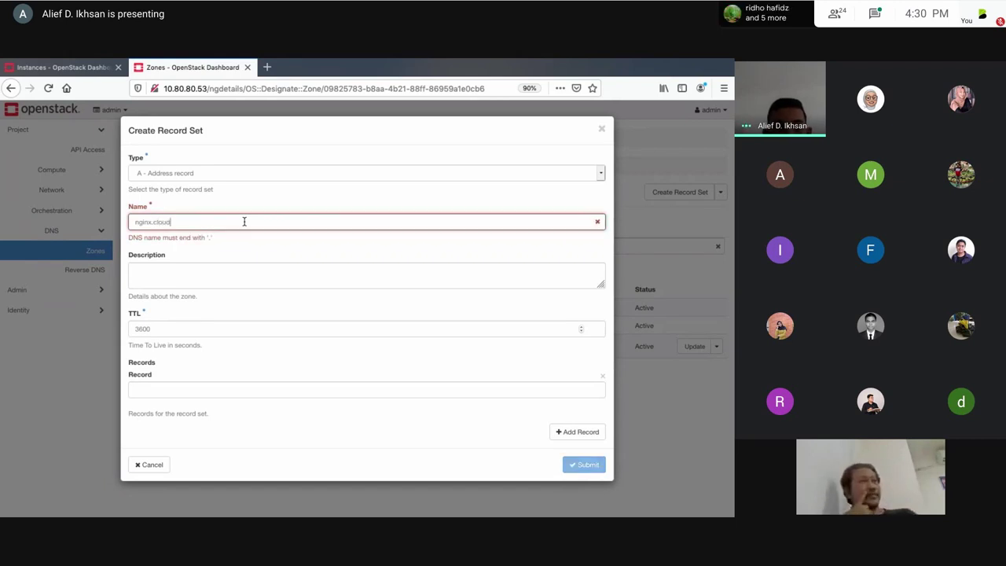
type("ine.com.")
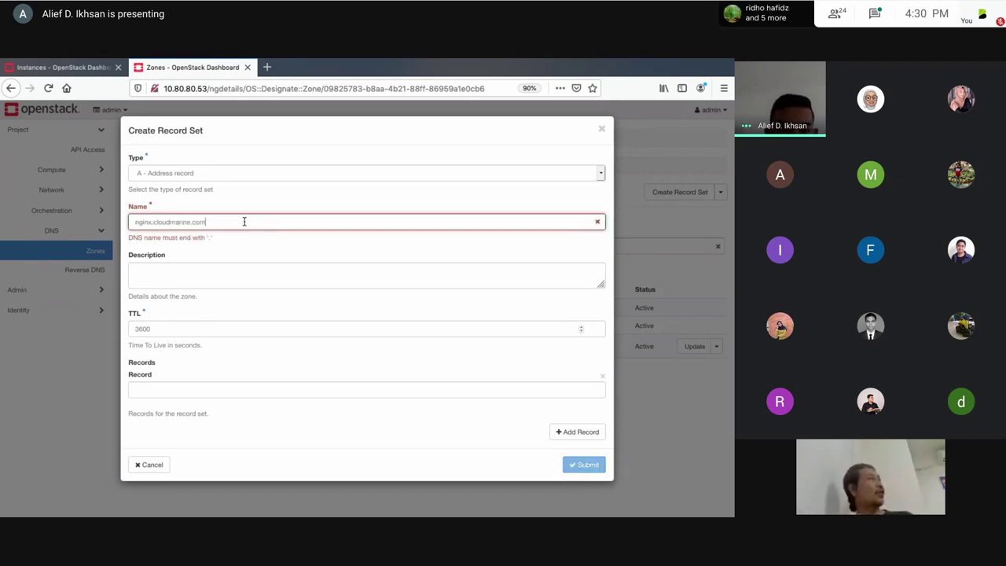
left_click(213, 385)
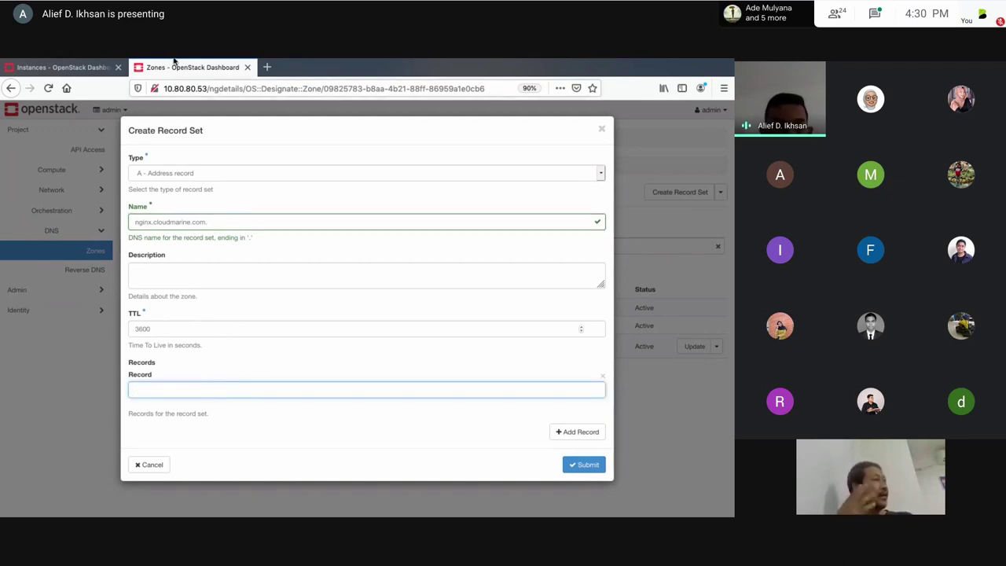
Step: Copy the demo-btech-bicara instance's IP address 192.168.0.169 into the new record set's Record field
left_click(69, 68)
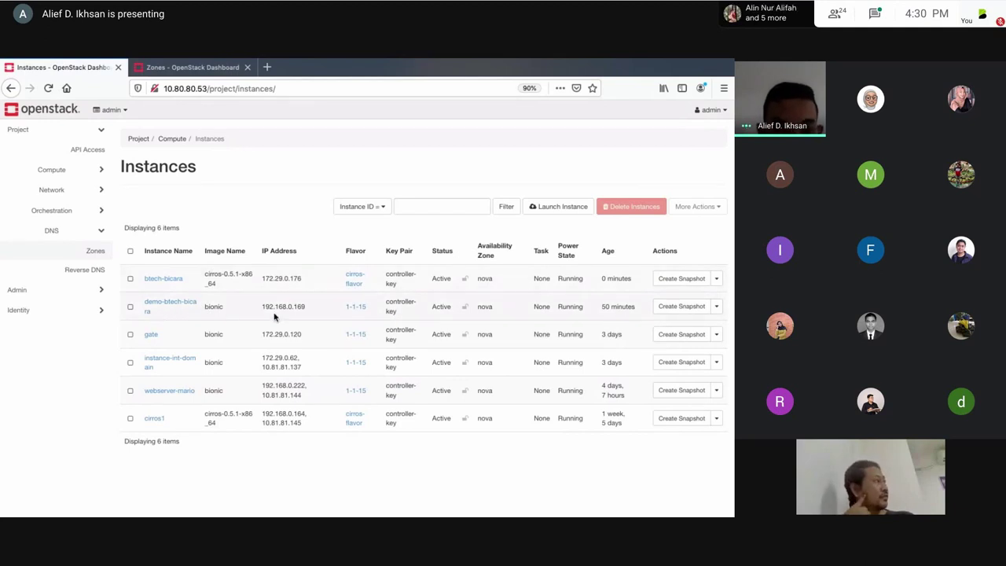
left_click_drag(299, 306, 259, 309)
key("ctrl+c")
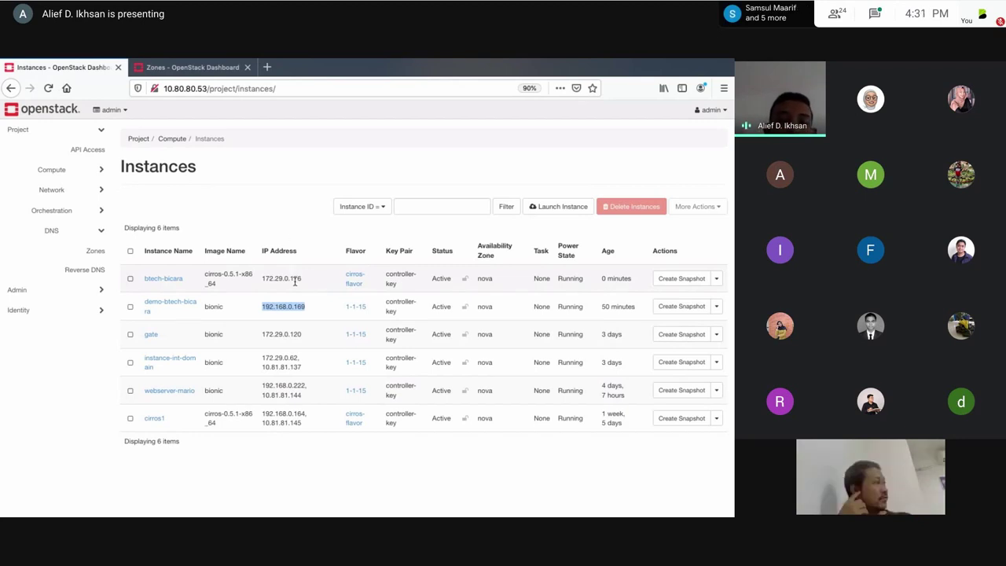
left_click(208, 71)
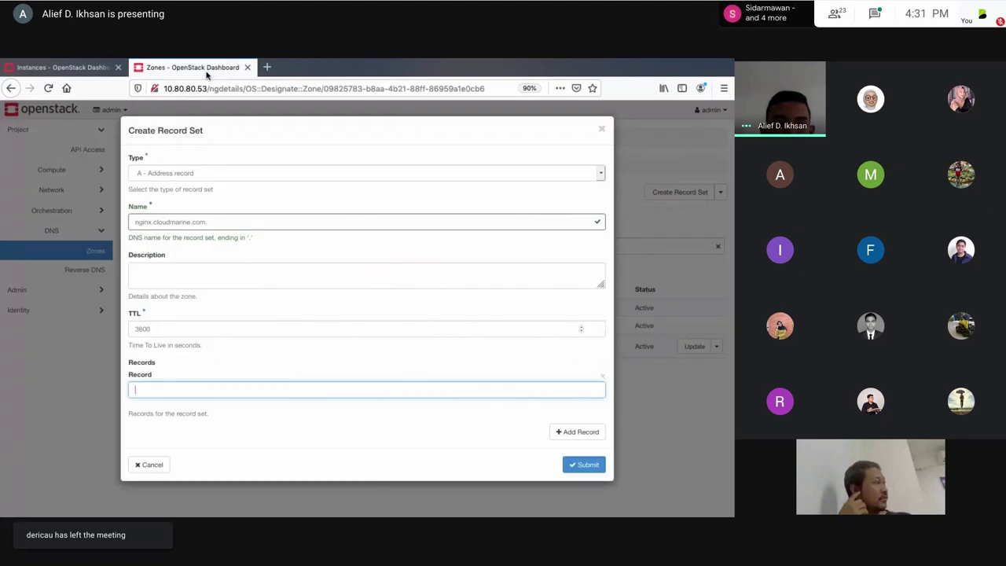
key("ctrl+v")
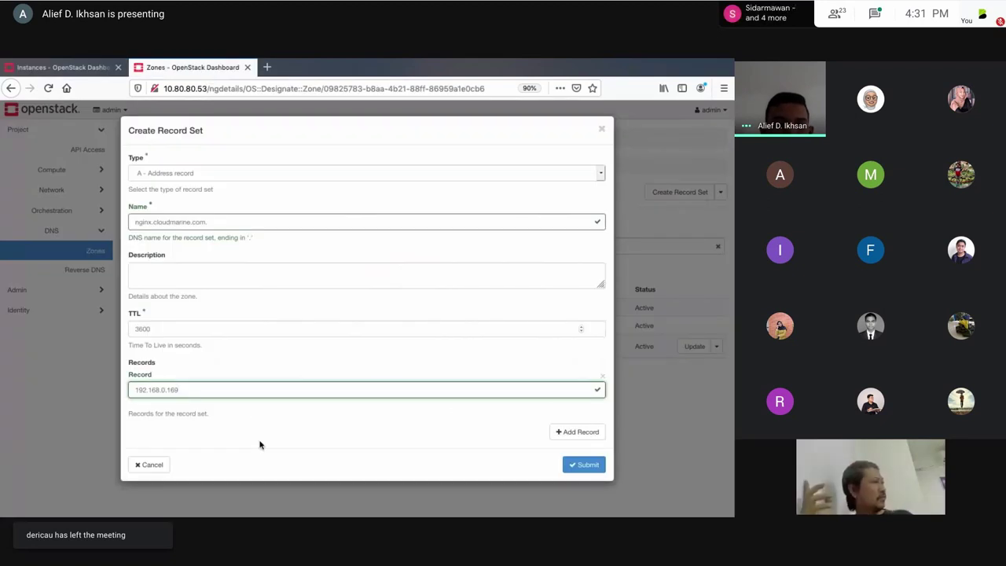
Step: Replace the address in the Record field with 10.81.81.137, copied from the instance-int-domain entry in the instances list
left_click(96, 66)
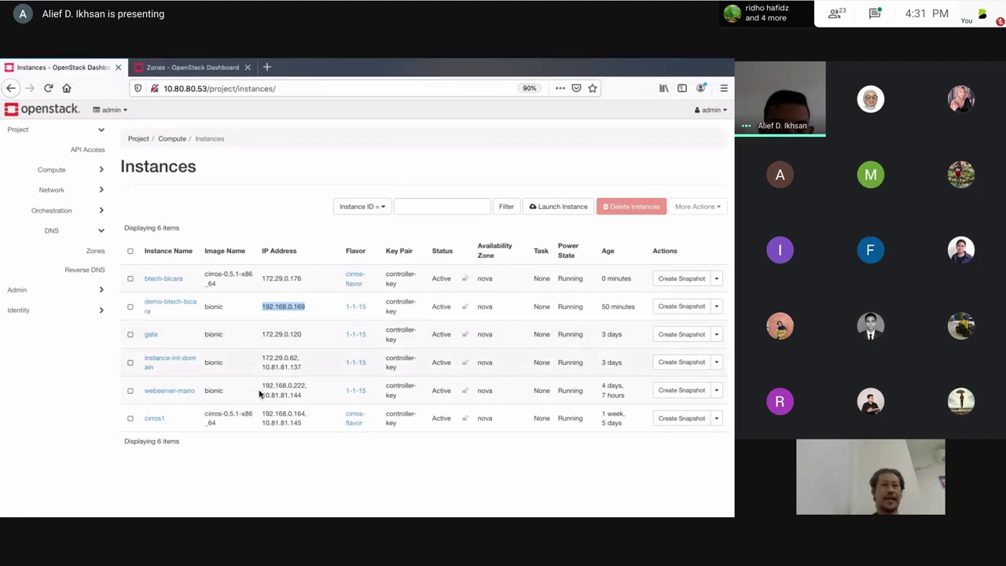
left_click_drag(262, 366, 292, 376)
key("ctrl+c")
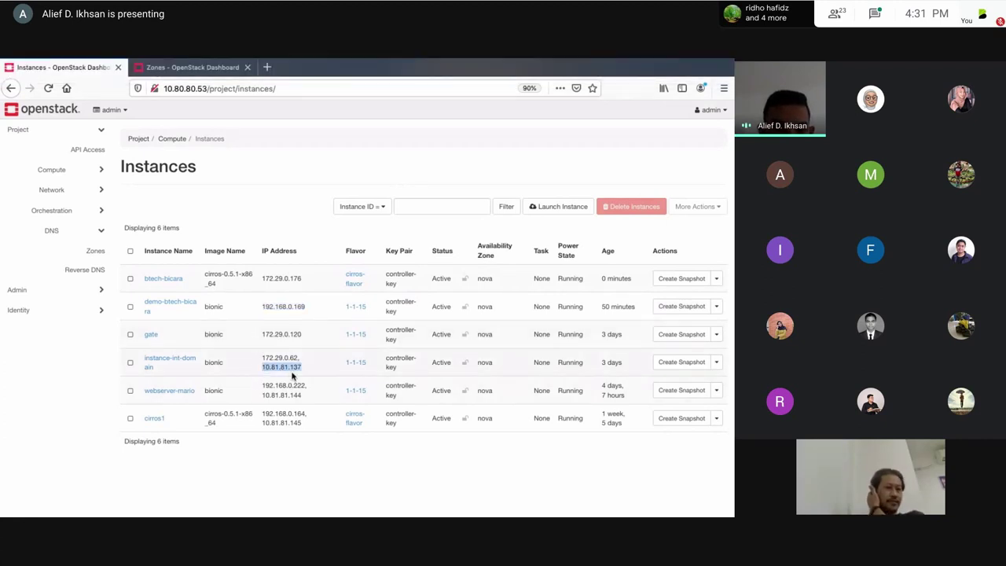
left_click(200, 69)
left_click(79, 67)
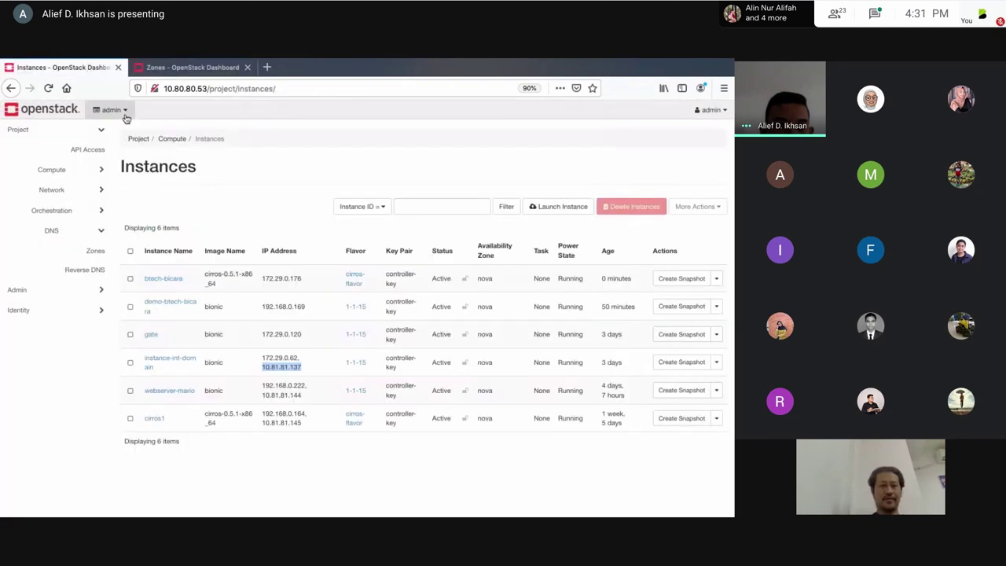
left_click(155, 69)
key("ctrl+a")
key("BackSpace")
left_click(58, 67)
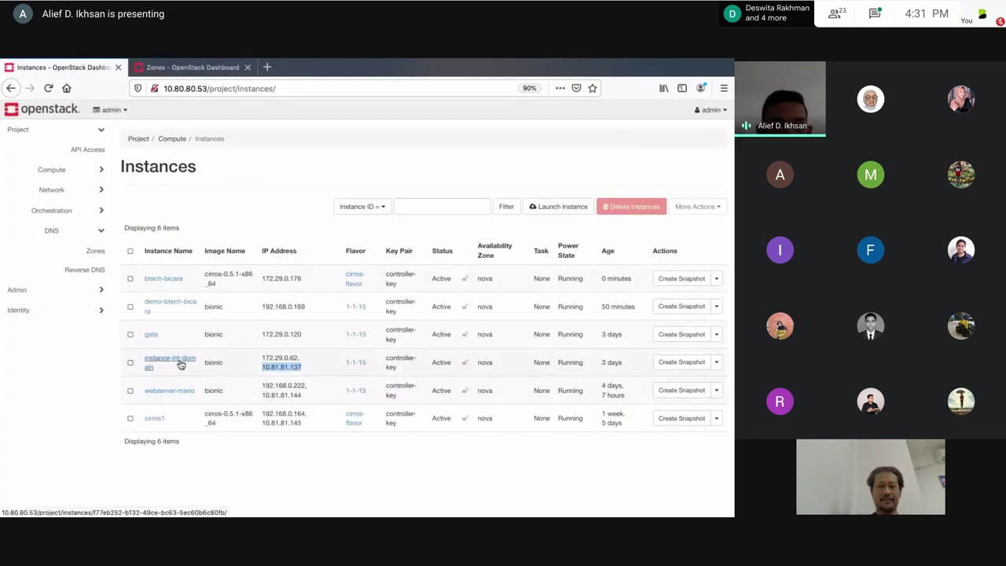
left_click(195, 68)
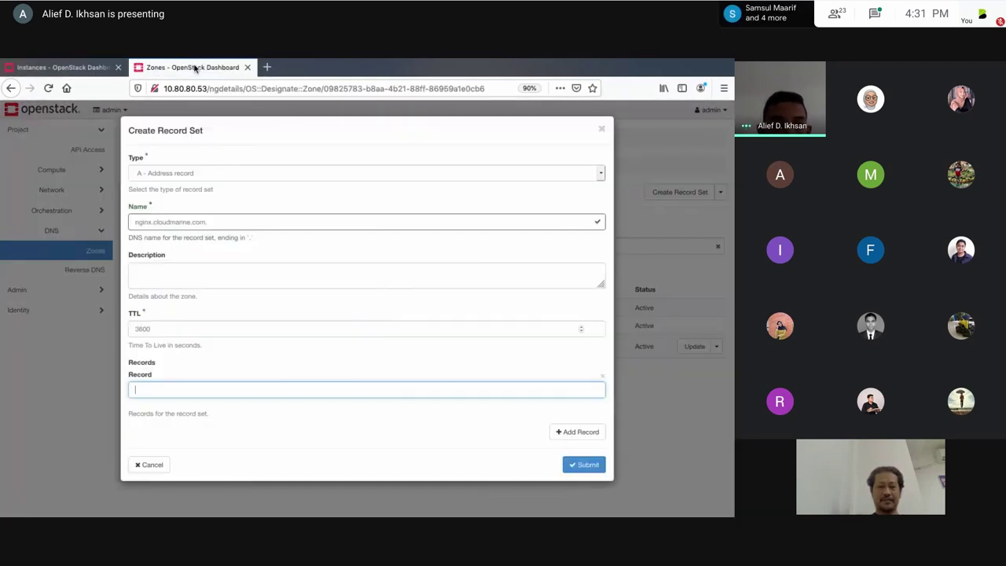
key("ctrl+v")
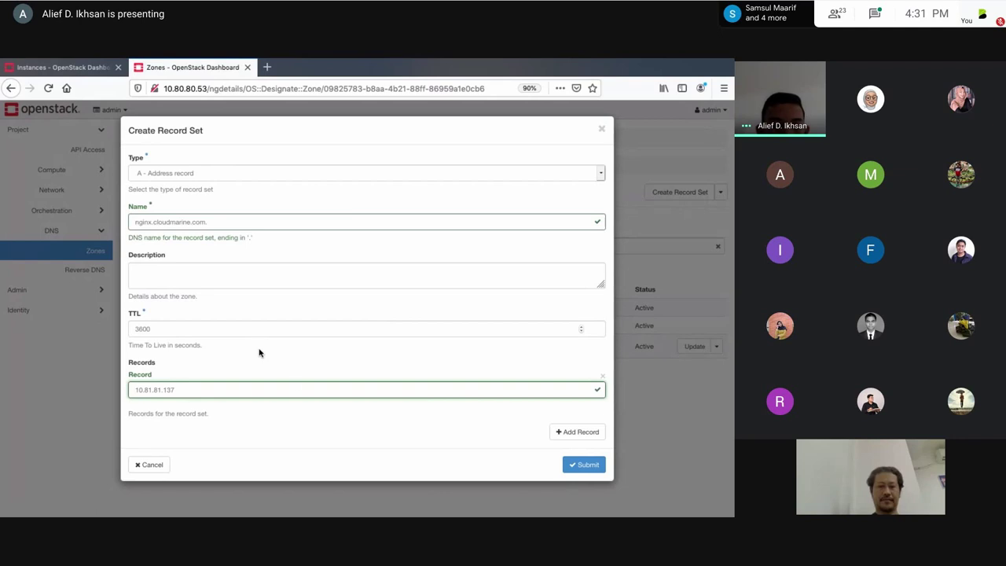
Step: Submit the nginx record set and display the record sets of the cloudmarine.com. zone
left_click(583, 465)
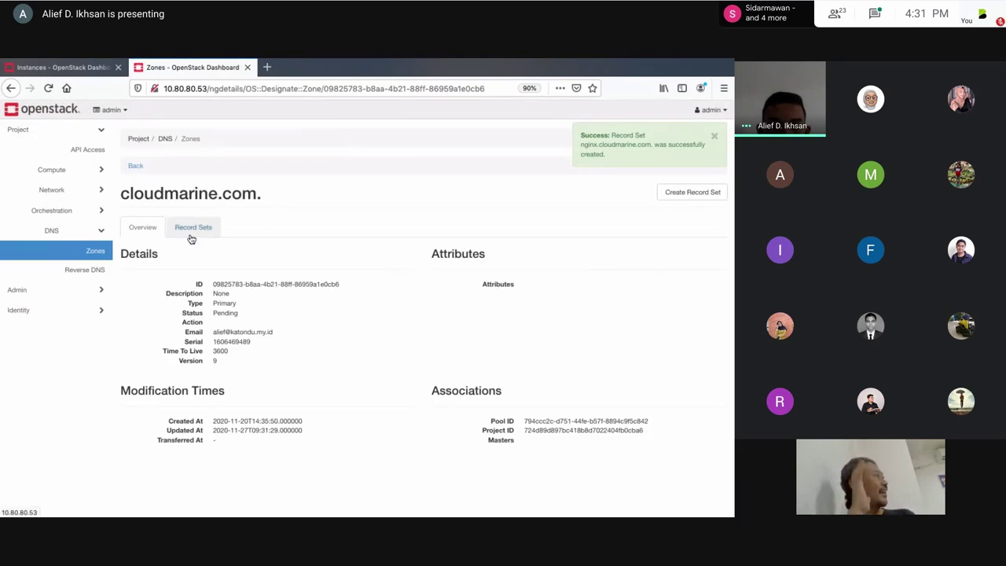
left_click(191, 231)
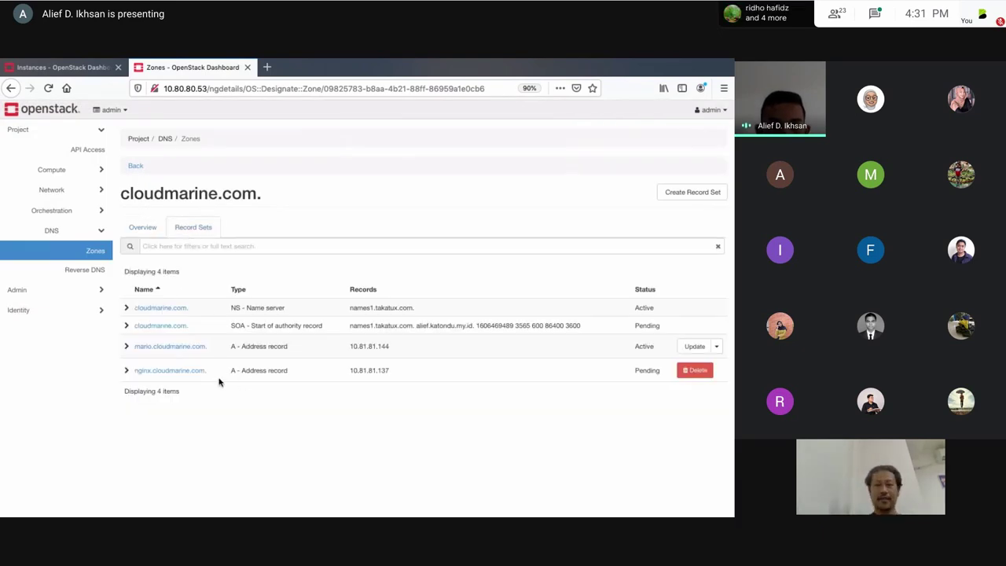
left_click(63, 67)
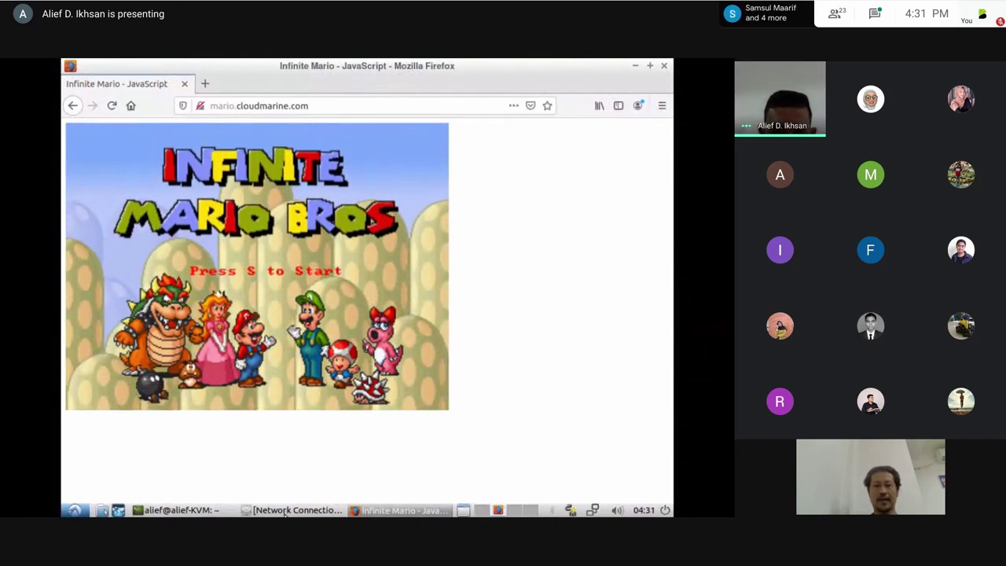
Step: Switch to the terminal on the virtual machine and query nginx.cloudmarine.com with dig
left_click(203, 511)
left_click(201, 511)
left_click(199, 512)
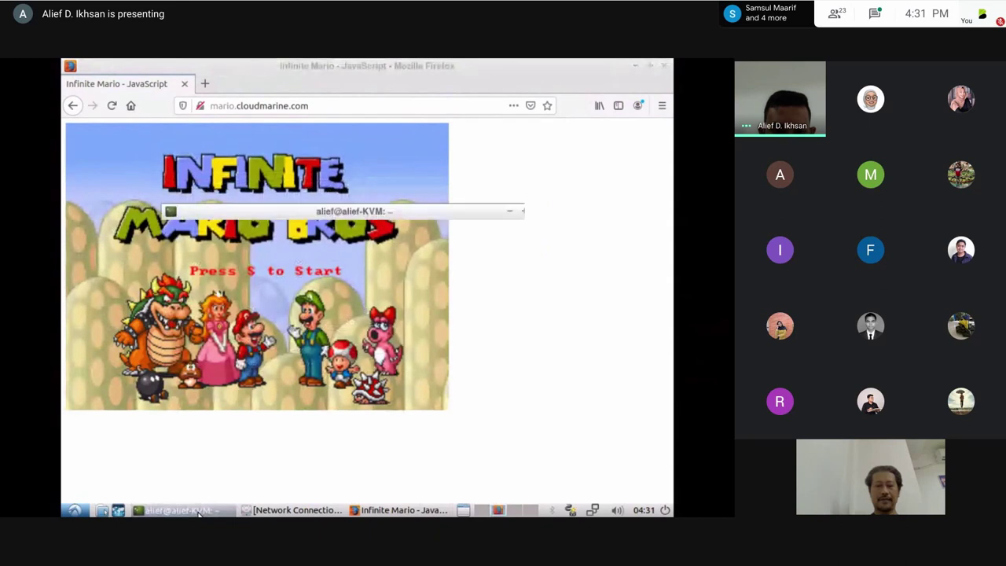
left_click(199, 511)
left_click(213, 510)
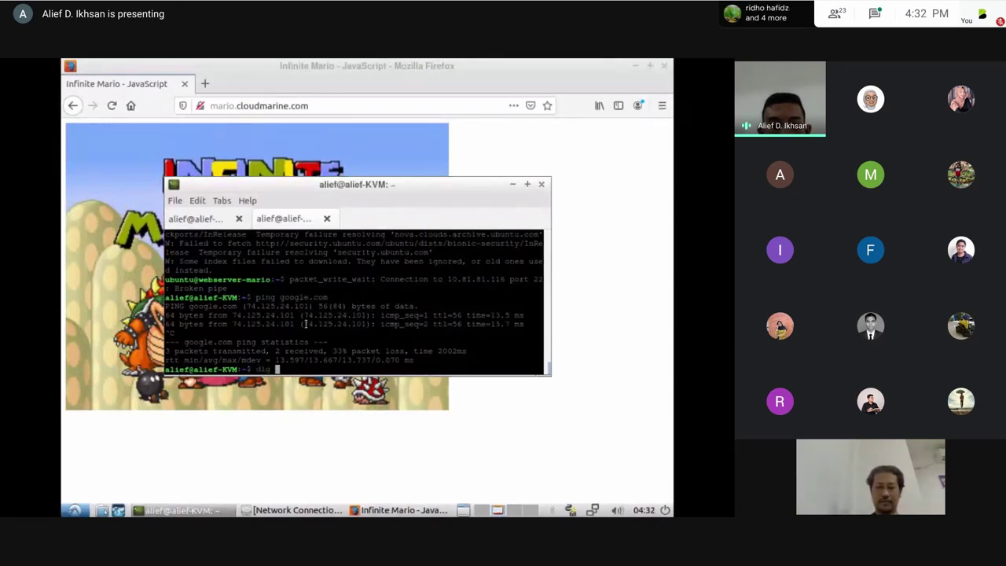
type("nginx.cloudmarine.com")
key("Return")
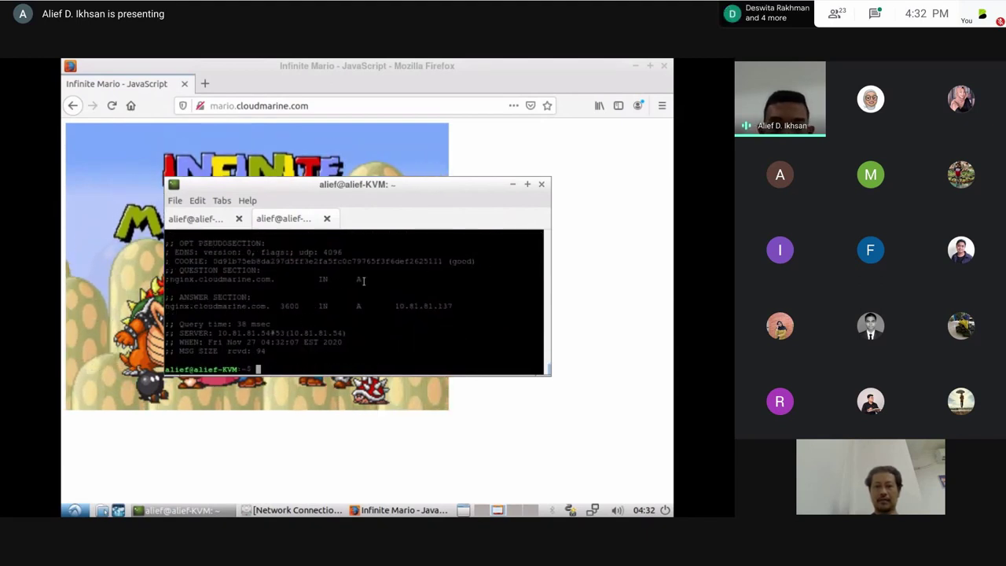
Step: Enlarge the terminal window and zoom its text in by one level
left_click_drag(544, 369, 599, 439)
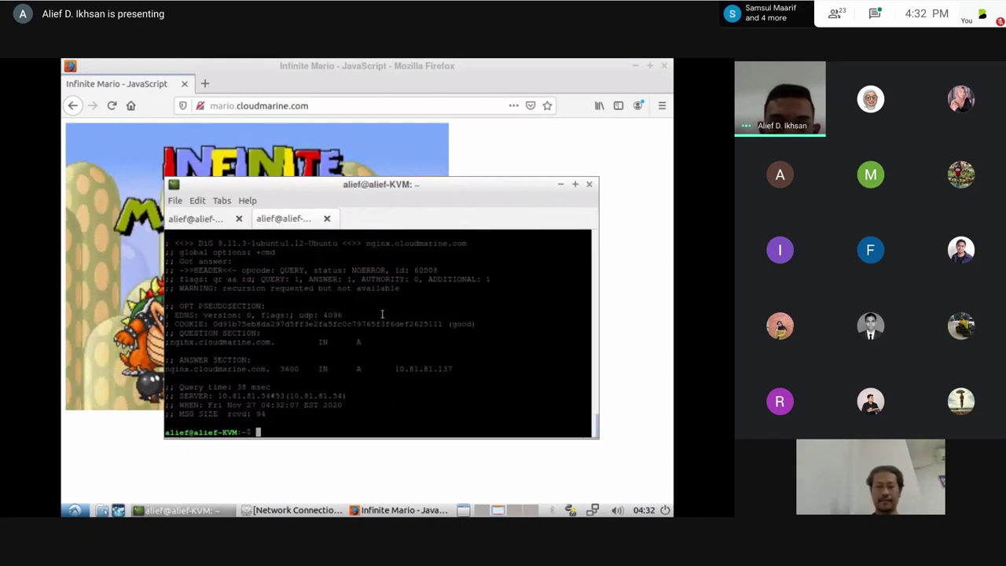
left_click(198, 205)
mouse_move(174, 202)
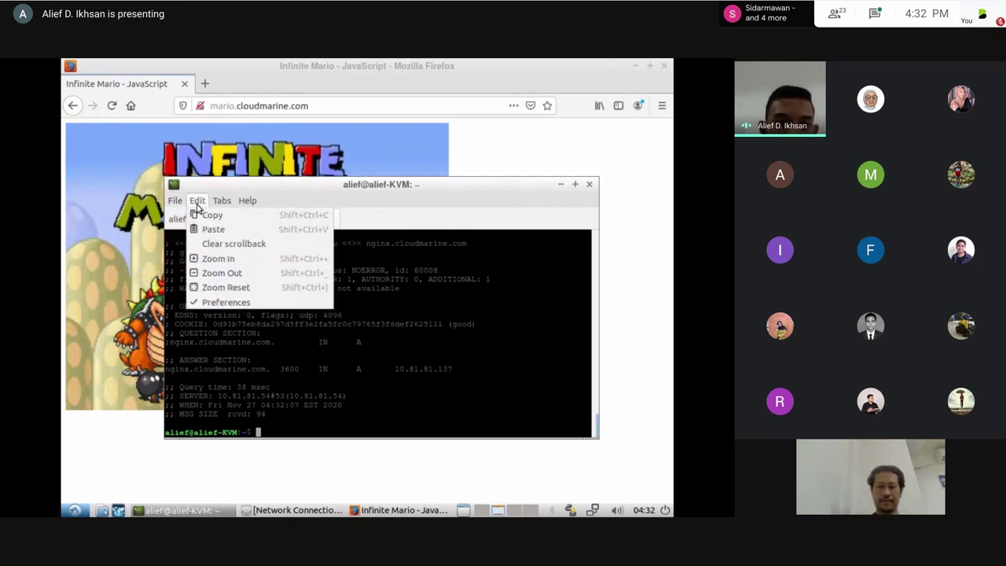
left_click(220, 258)
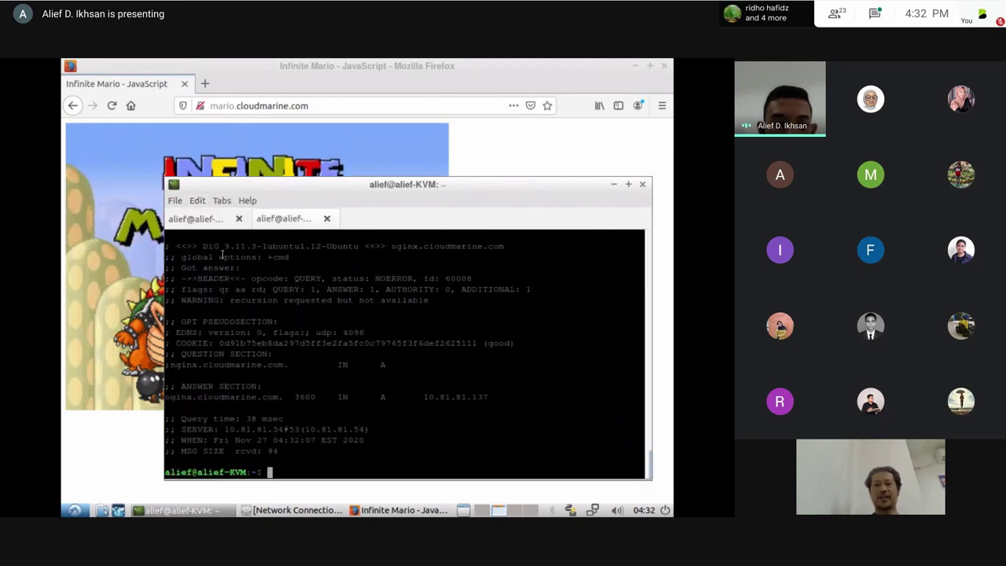
Step: Open the terminal preferences and look through the display and advanced settings before returning to the style settings
left_click(188, 203)
left_click(189, 204)
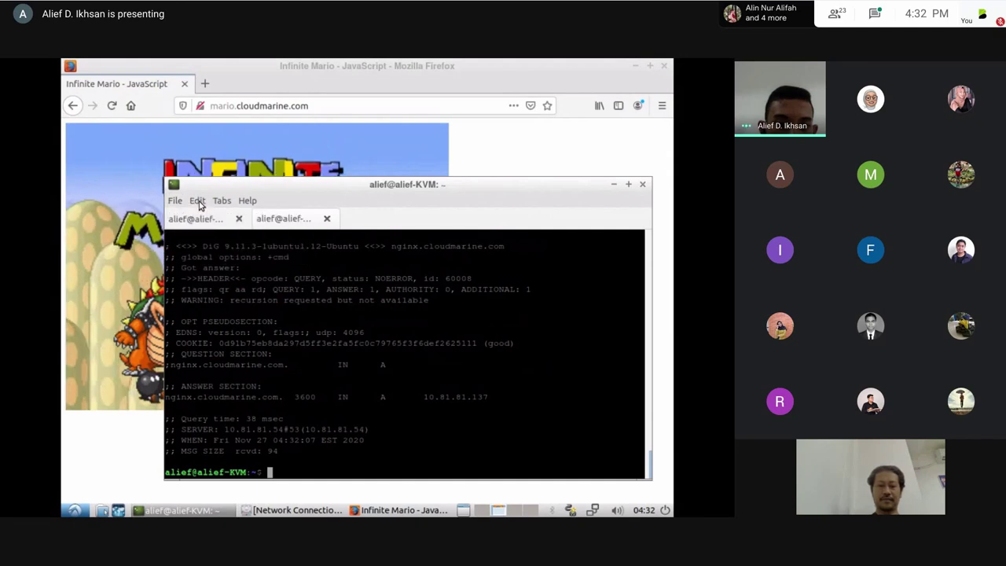
left_click(197, 201)
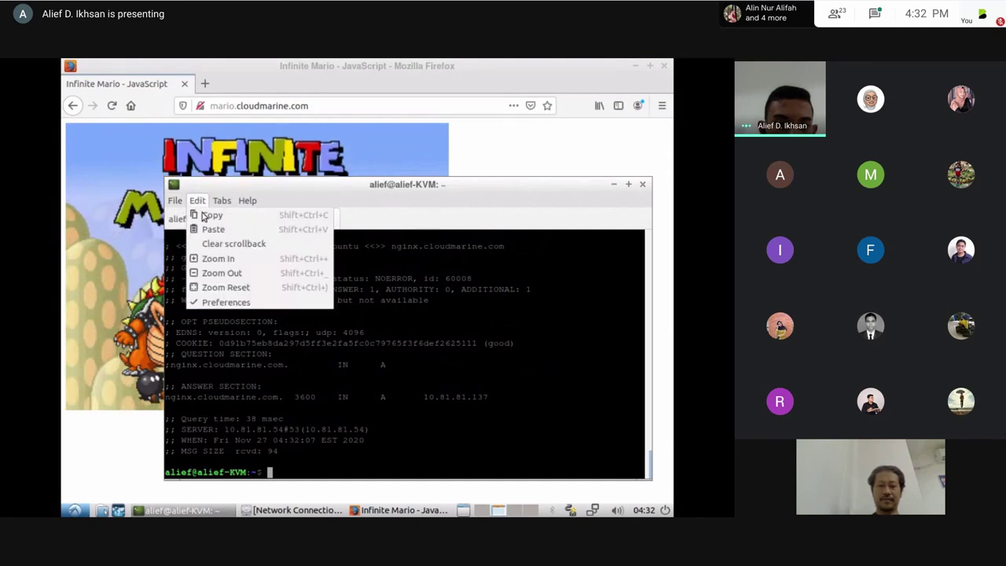
left_click(228, 302)
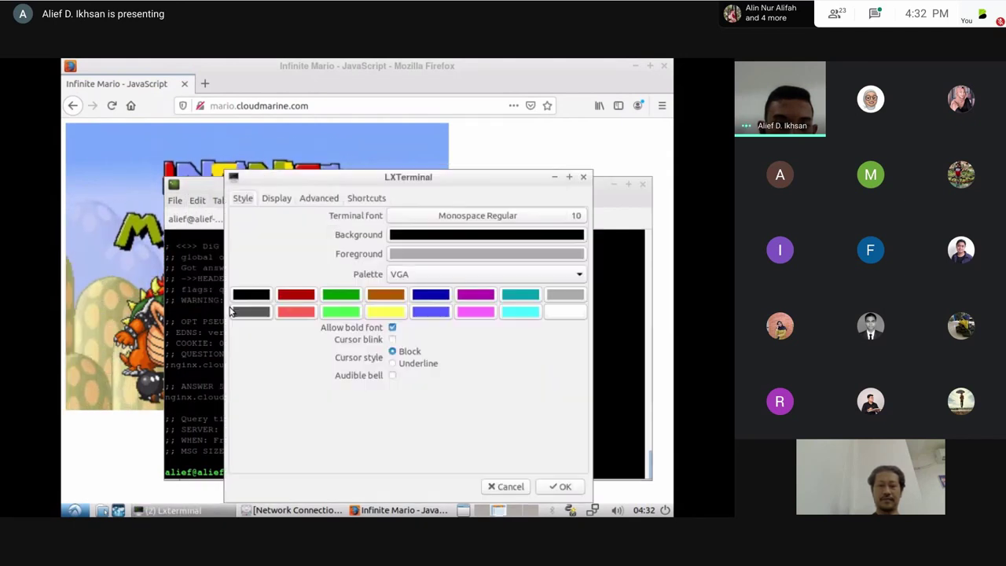
left_click(280, 203)
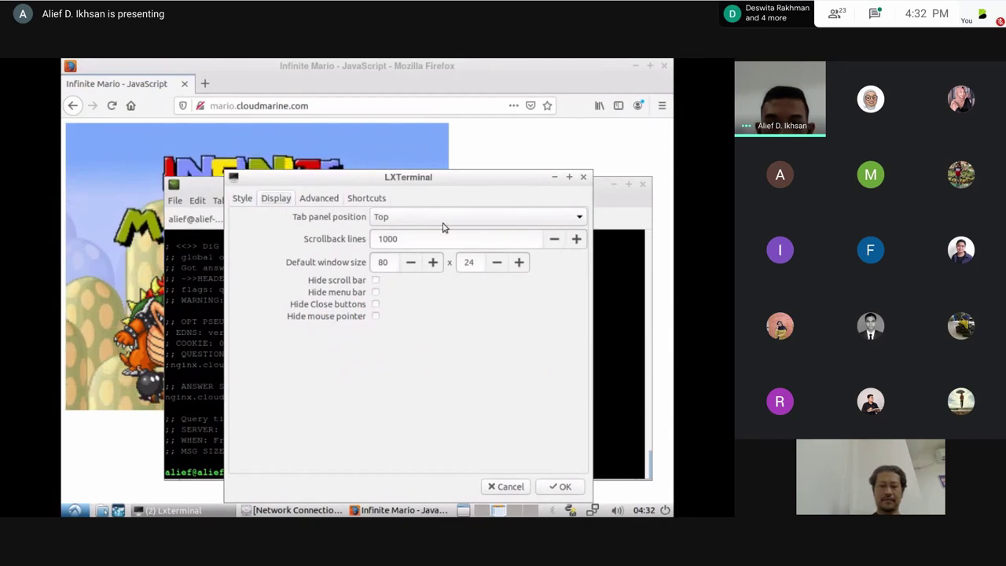
left_click(315, 201)
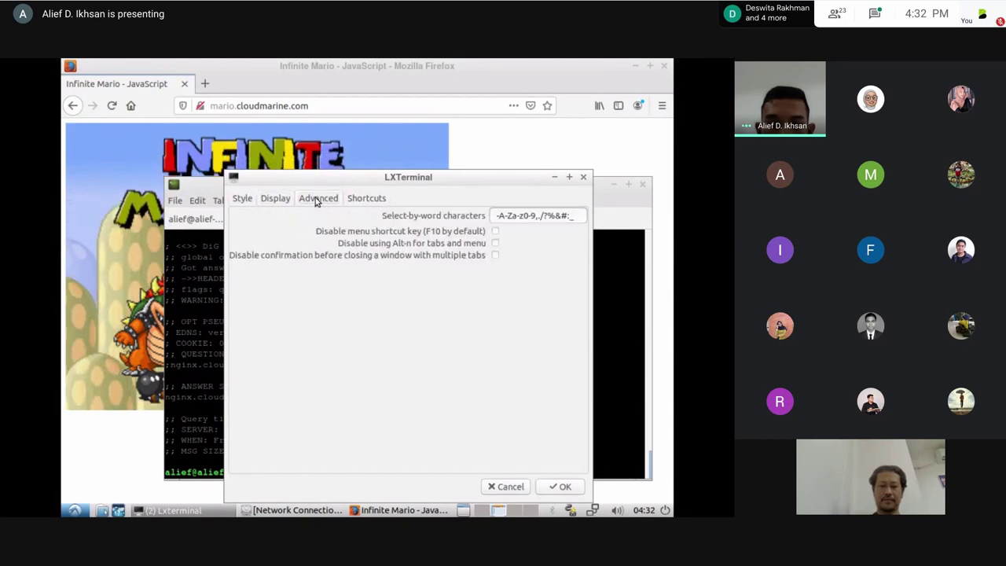
left_click(262, 200)
left_click(241, 198)
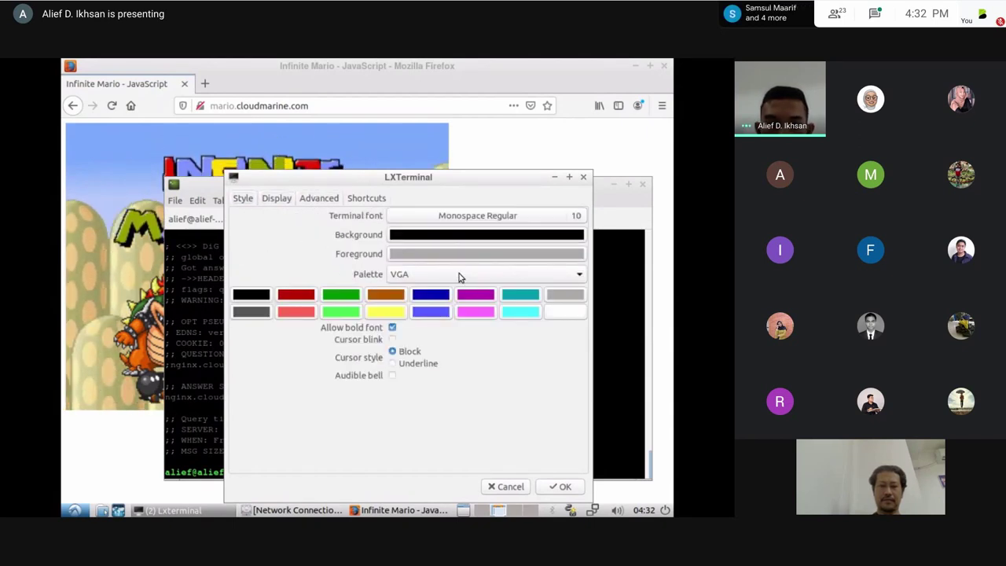
Step: Set the terminal font to Monospace Bold at size 19 and apply the preferences
left_click(562, 216)
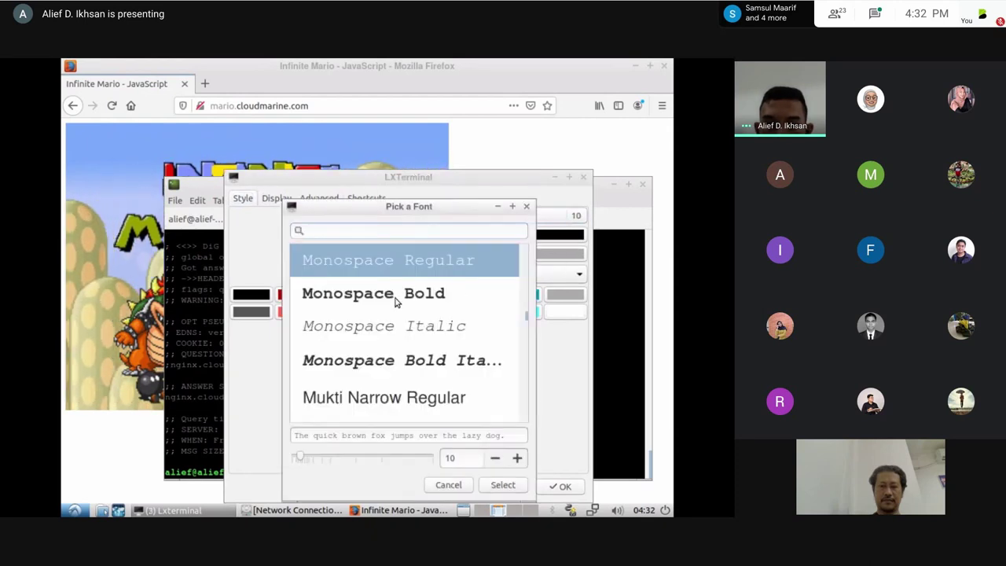
left_click(398, 303)
left_click(517, 457)
left_click(518, 458)
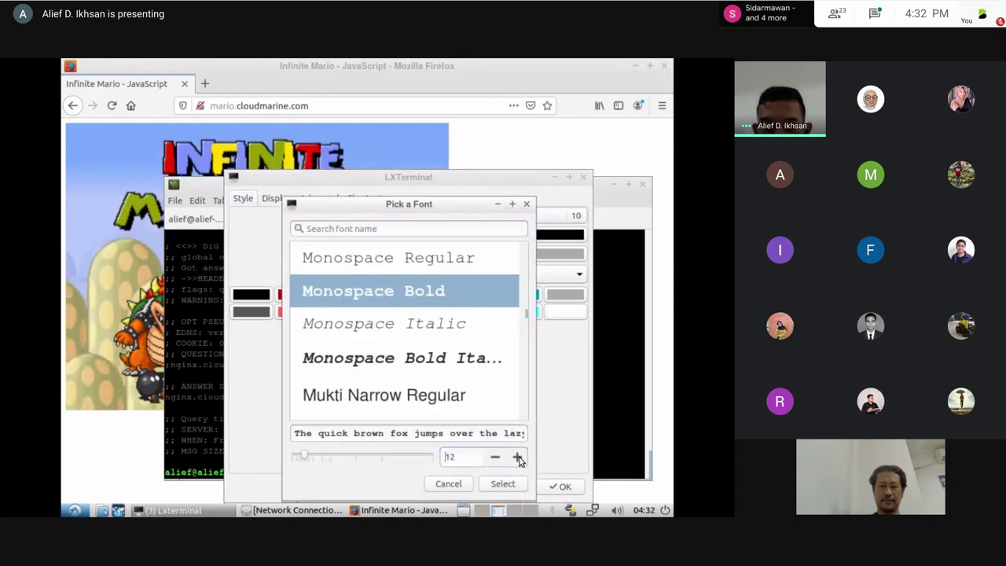
left_click(518, 457)
left_click(517, 457)
left_click(517, 457)
left_click(517, 458)
left_click(518, 458)
left_click(518, 458)
left_click(517, 458)
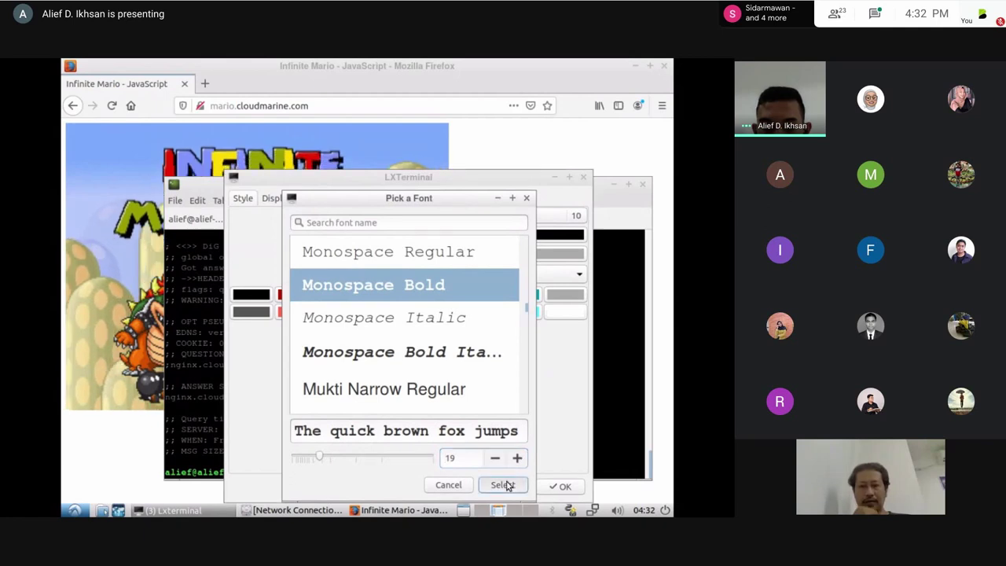
left_click(504, 485)
left_click(561, 485)
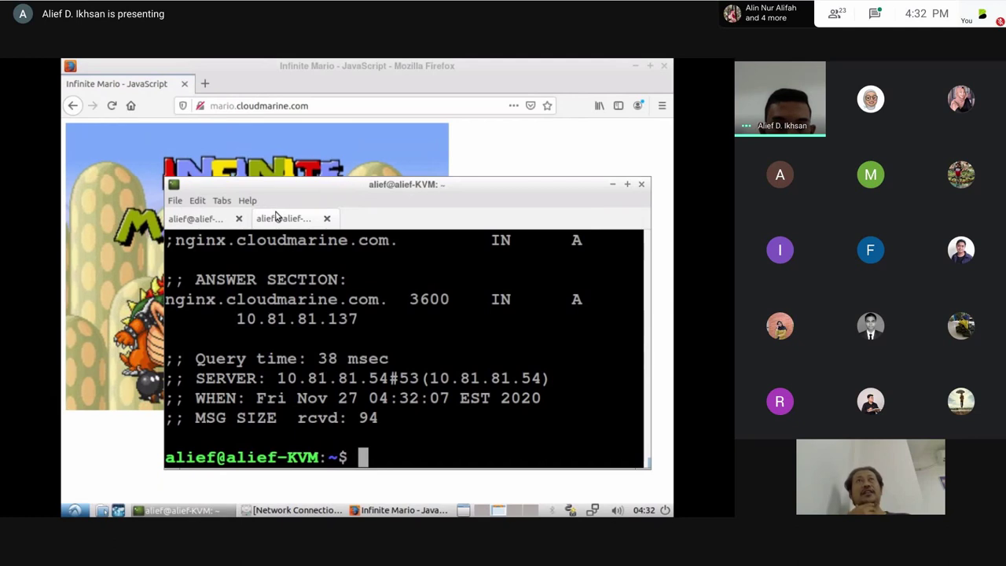
Step: Reopen the terminal preferences and reduce the font size to 15
left_click(222, 200)
mouse_move(199, 198)
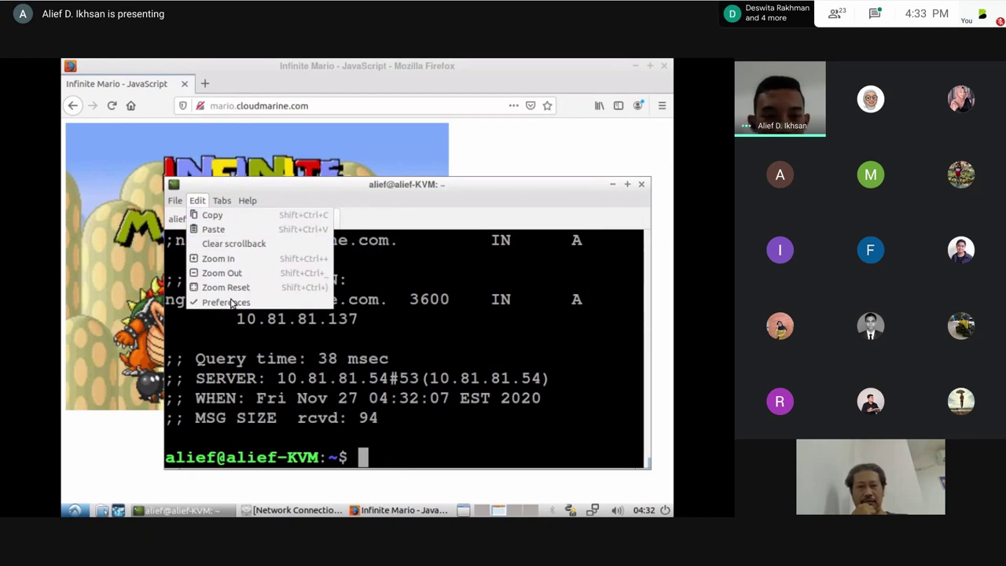
left_click(275, 310)
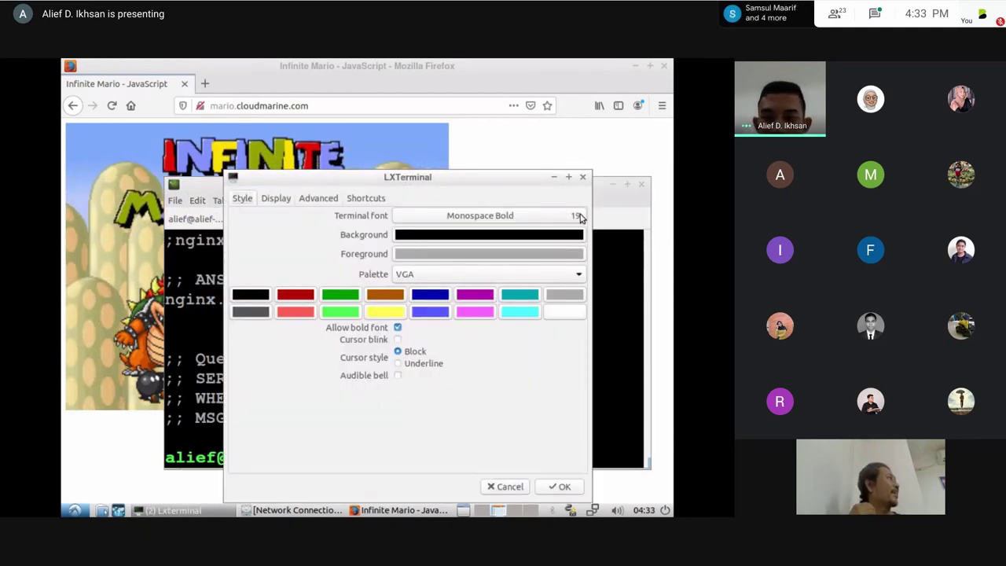
key("space")
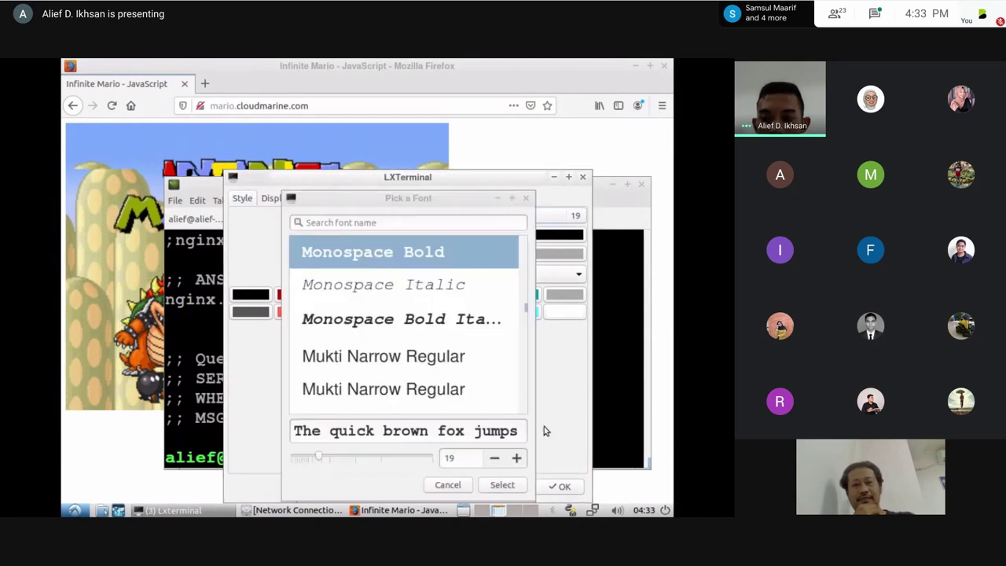
left_click(494, 460)
left_click(494, 460)
left_click(494, 460)
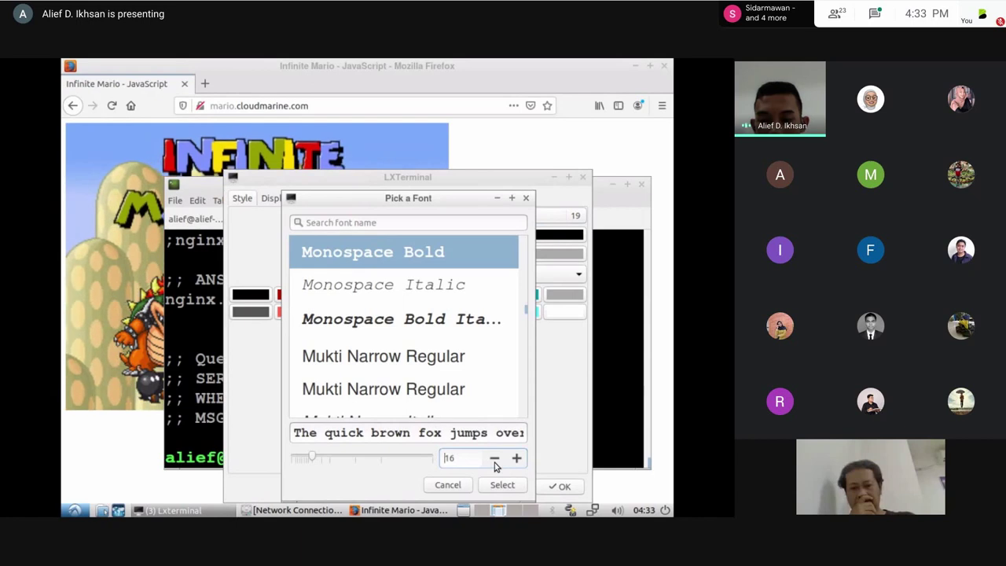
left_click(498, 486)
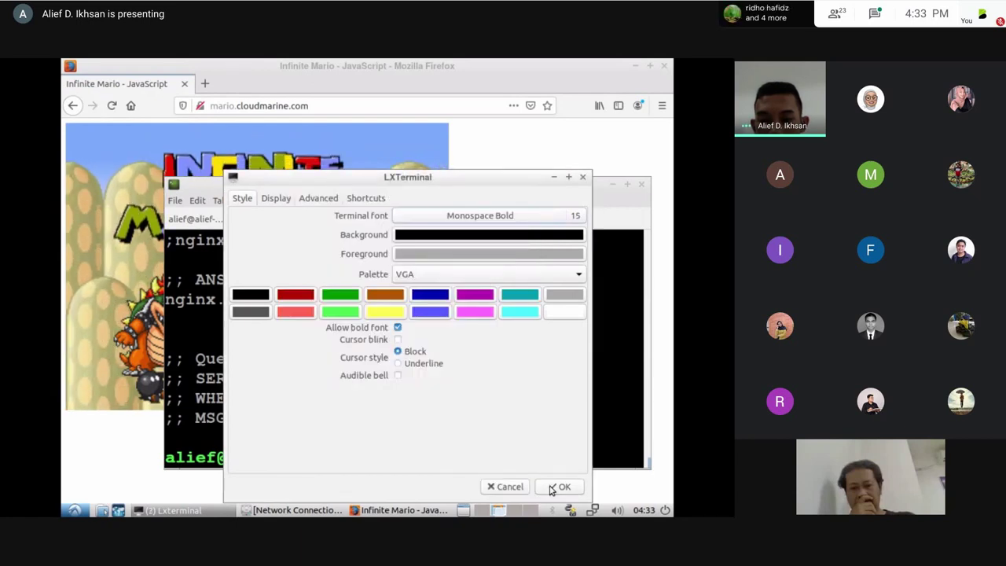
left_click(555, 487)
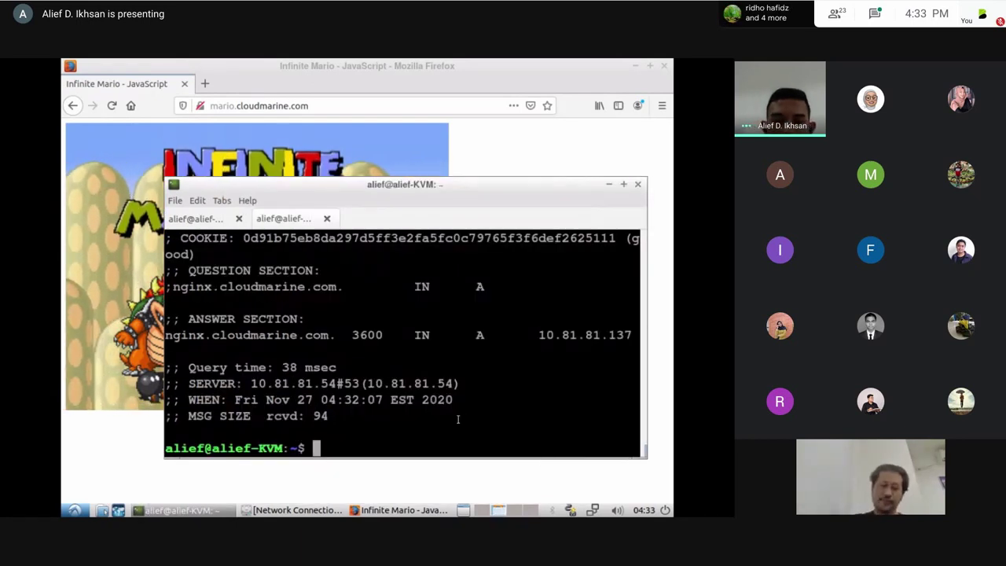
Step: Run the dig query for nginx.cloudmarine.com again in the terminal
key("Up")
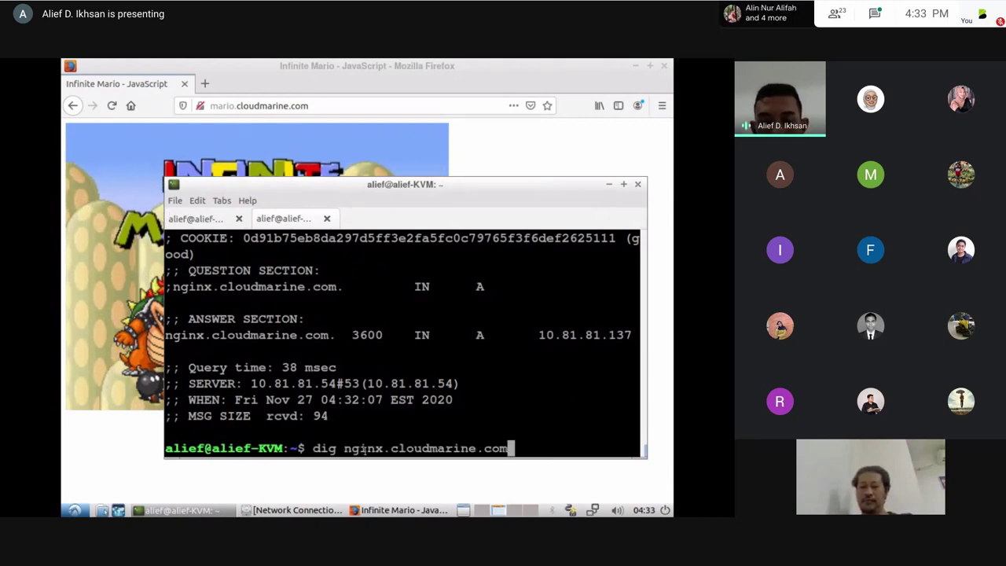
left_click_drag(359, 449, 477, 449)
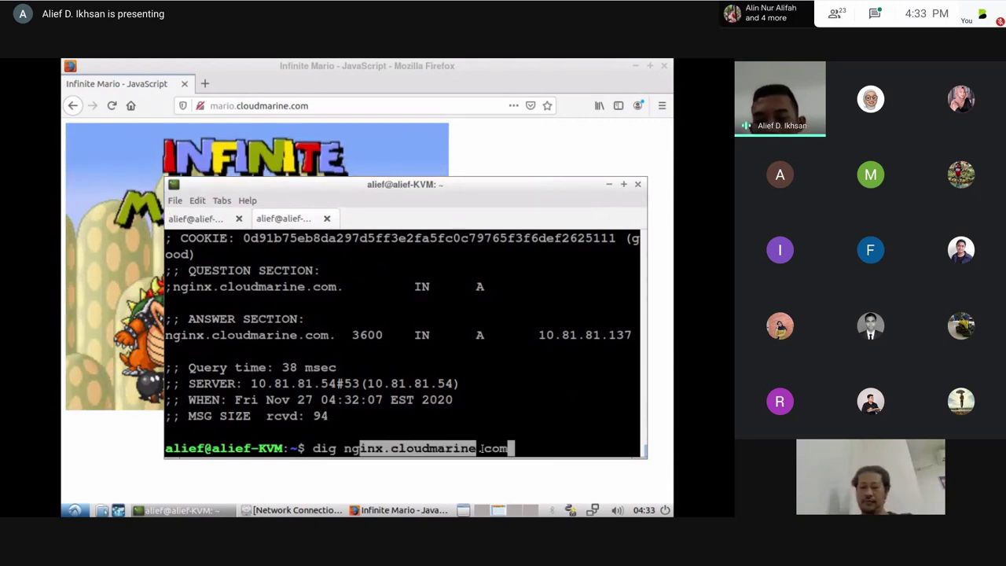
left_click(521, 453)
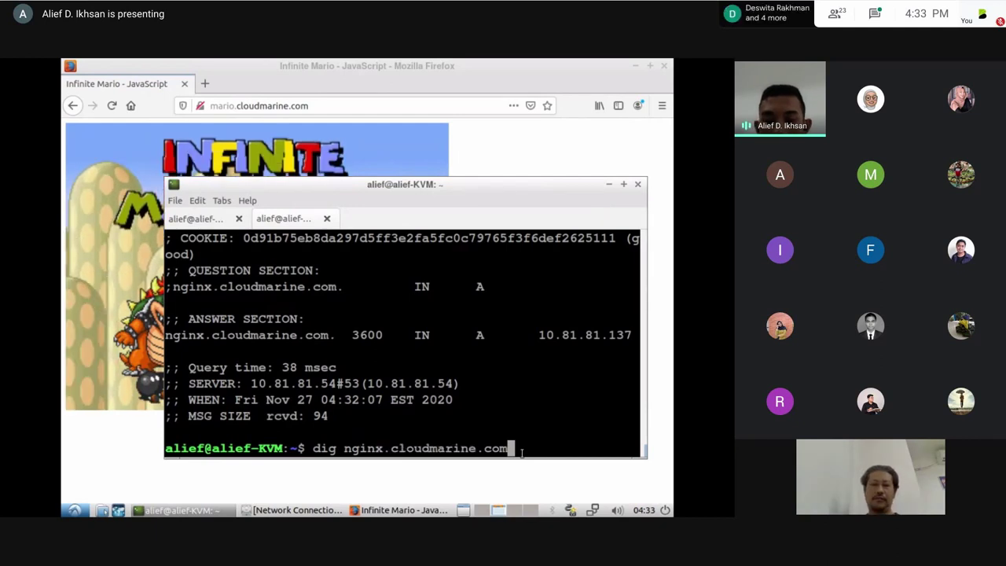
key("Return")
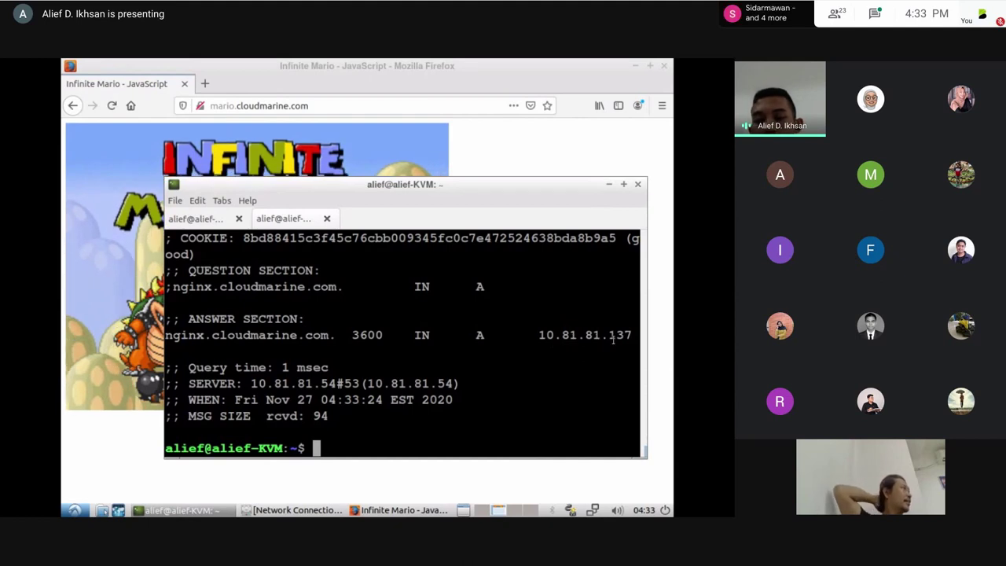
Step: Switch from the virtual machine to the Btech Bicara Designate presentation in Google Slides
key("alt+Tab")
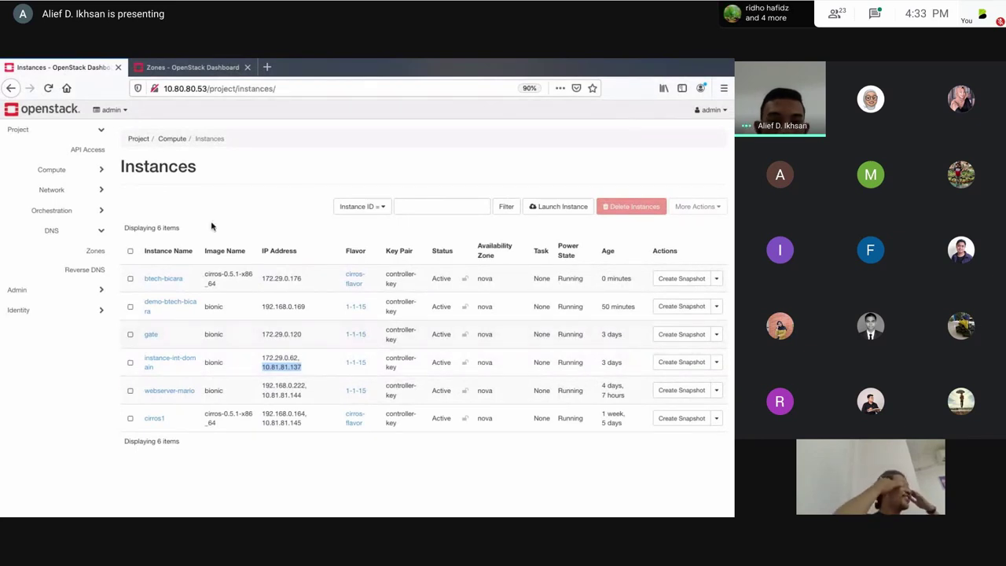
key("ctrl+Up")
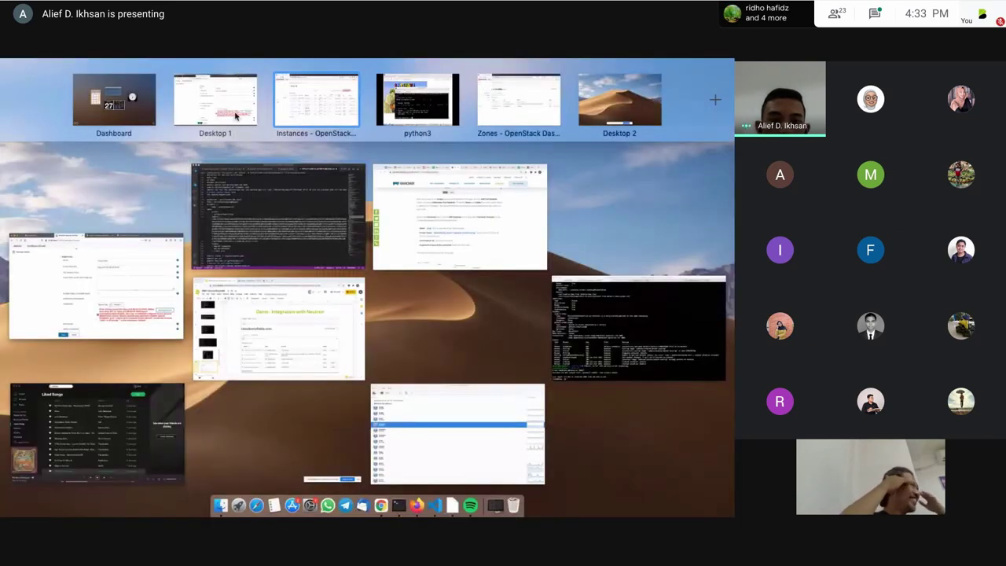
left_click(437, 112)
key("ctrl+Up")
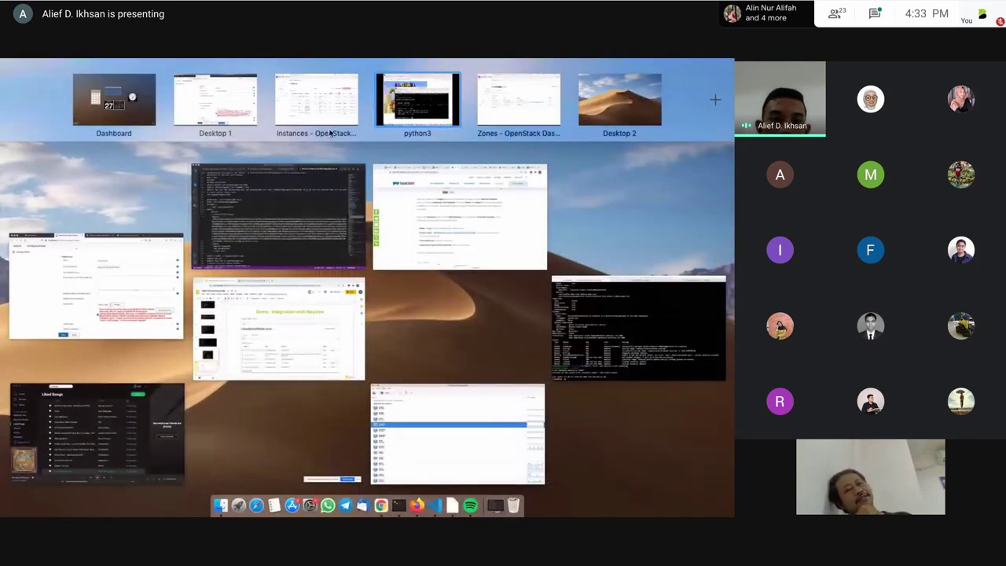
left_click(330, 115)
key("ctrl+Up")
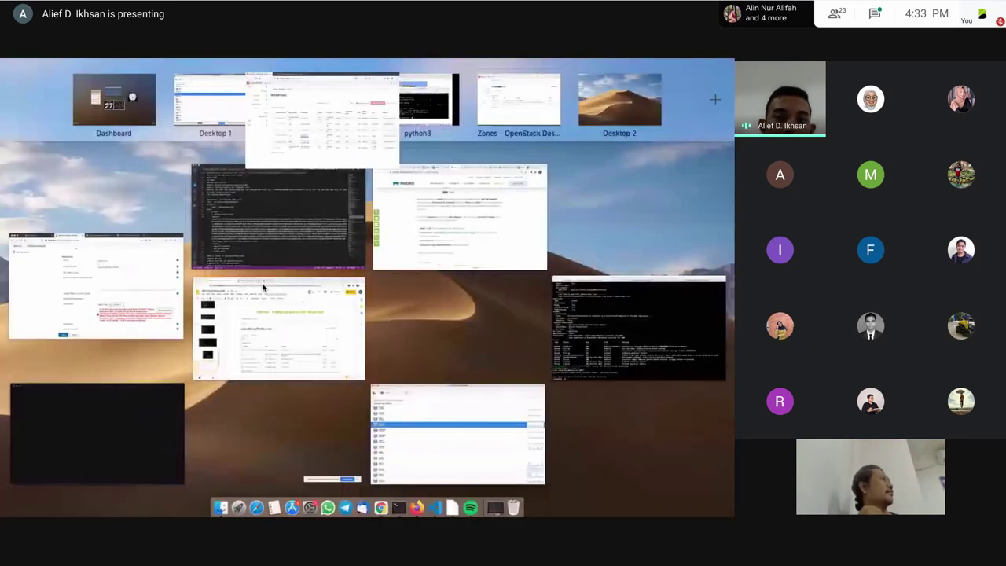
left_click(334, 330)
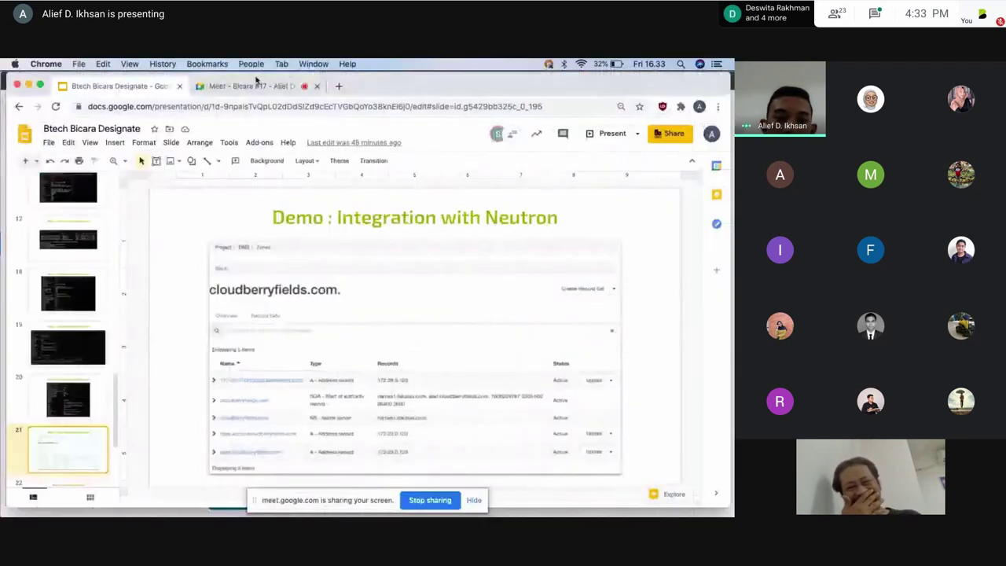
left_click(236, 86)
left_click(143, 88)
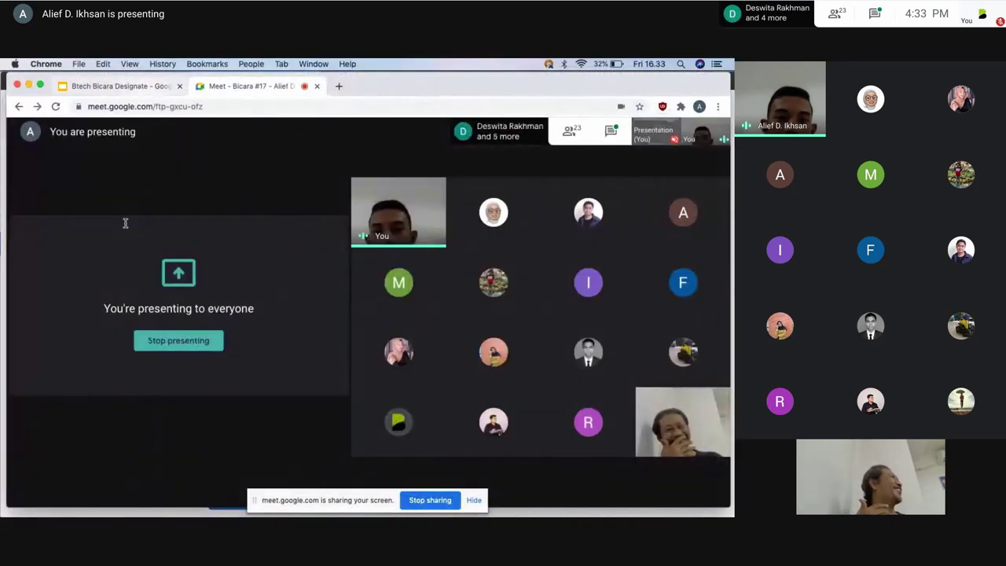
Step: Go through the two Attach Floating IP demo slides, 22 and 23, and end on slide 23
scroll(90, 389, "down", 2)
scroll(93, 382, "down", 1)
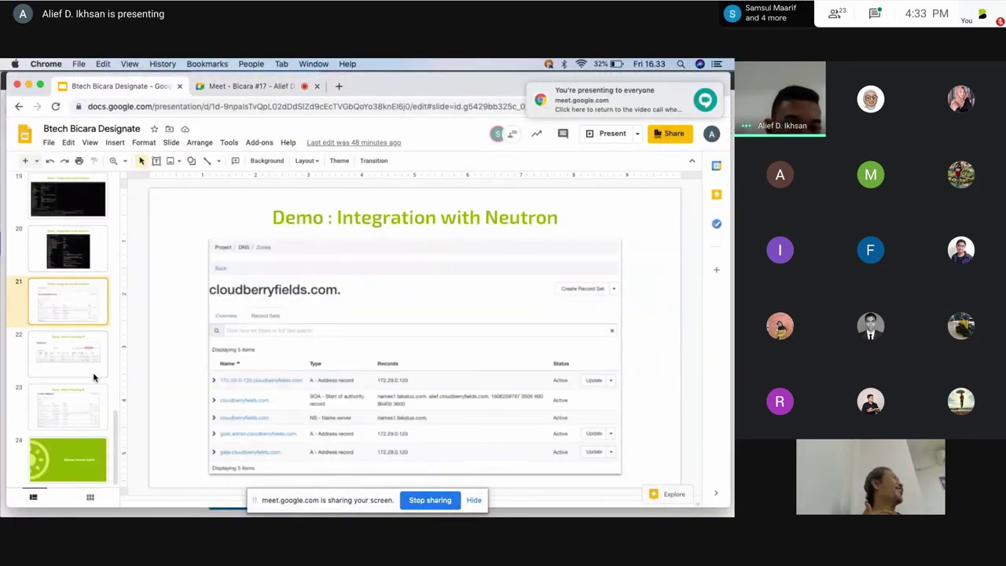
key("Down")
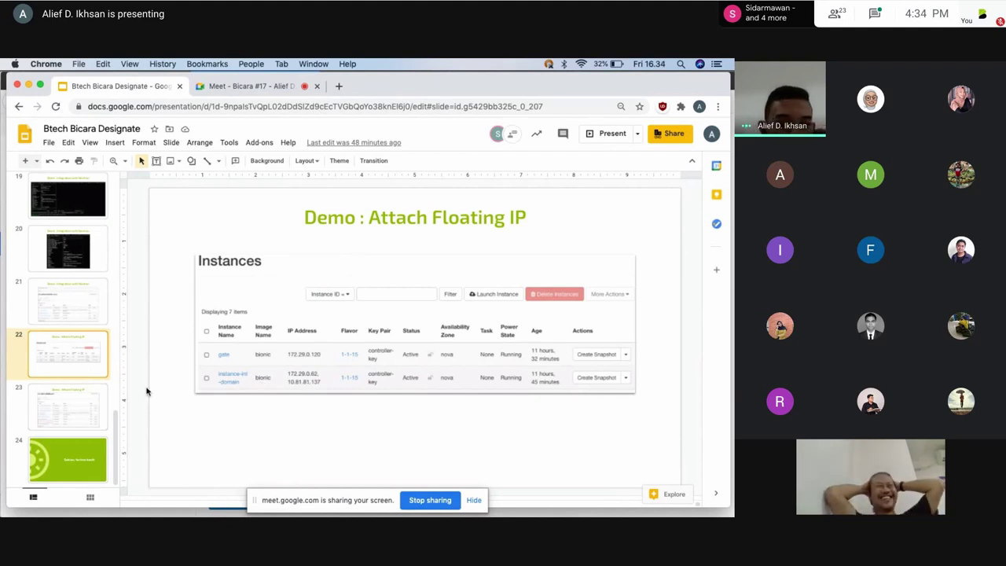
left_click(62, 419)
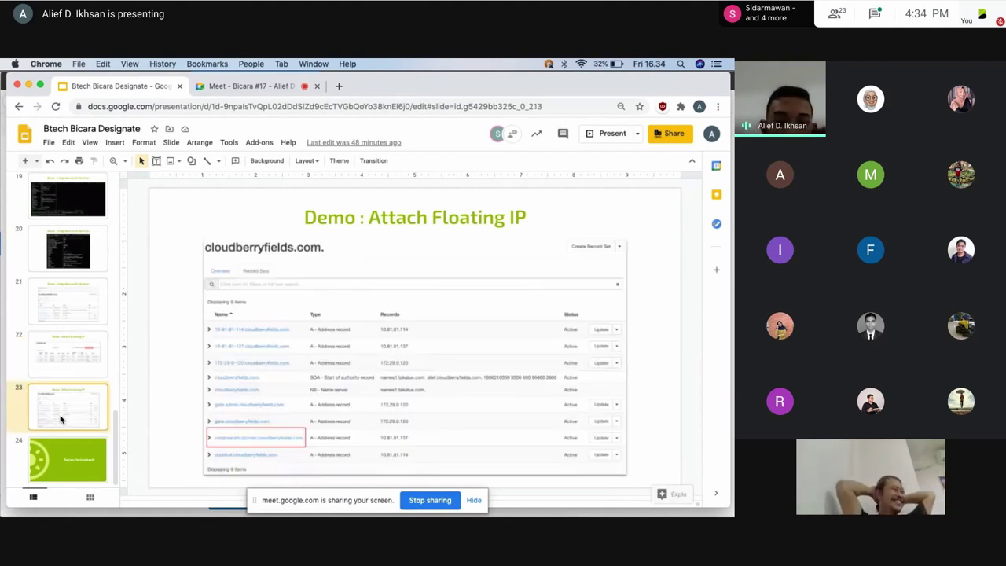
left_click(69, 368)
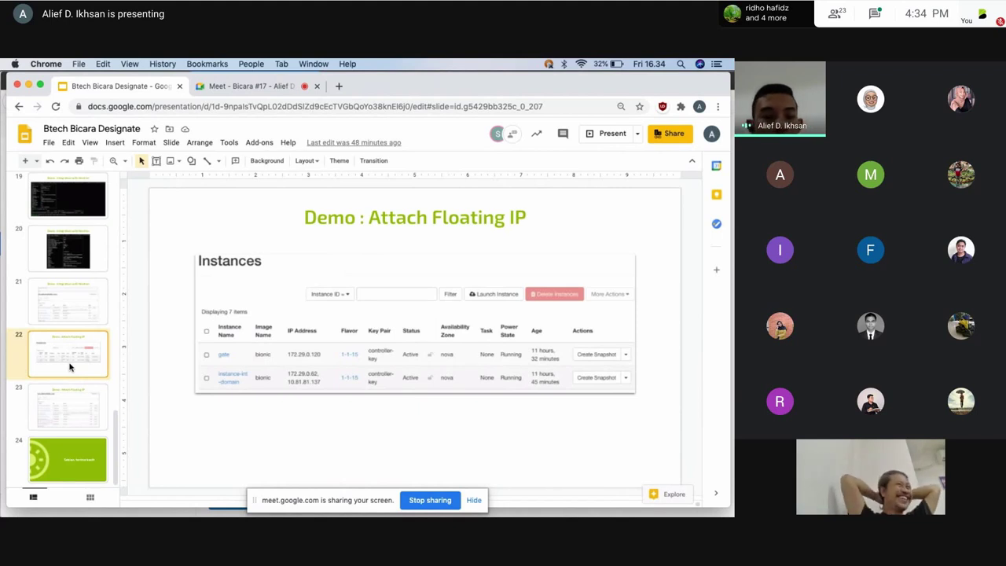
left_click(81, 418)
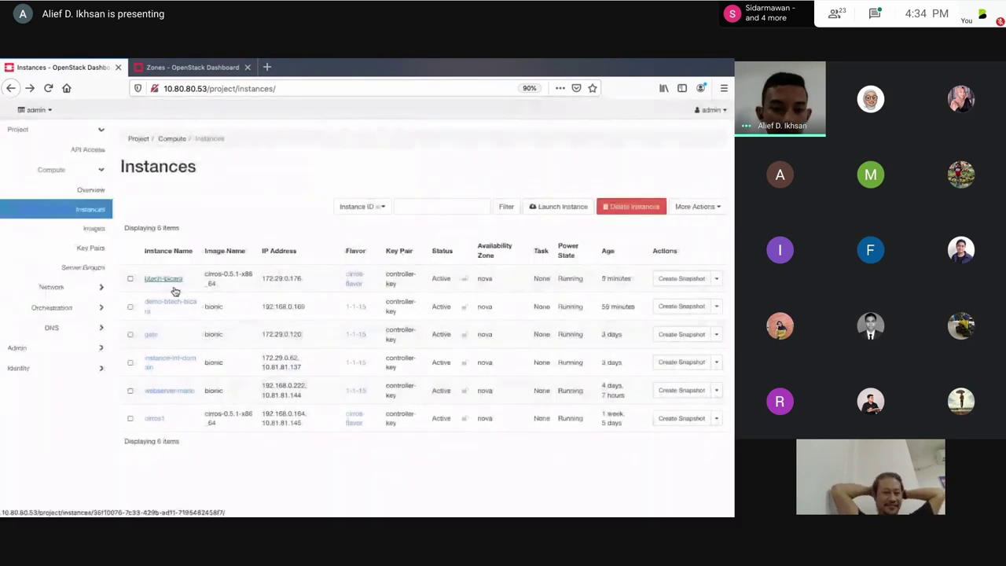
left_click(716, 306)
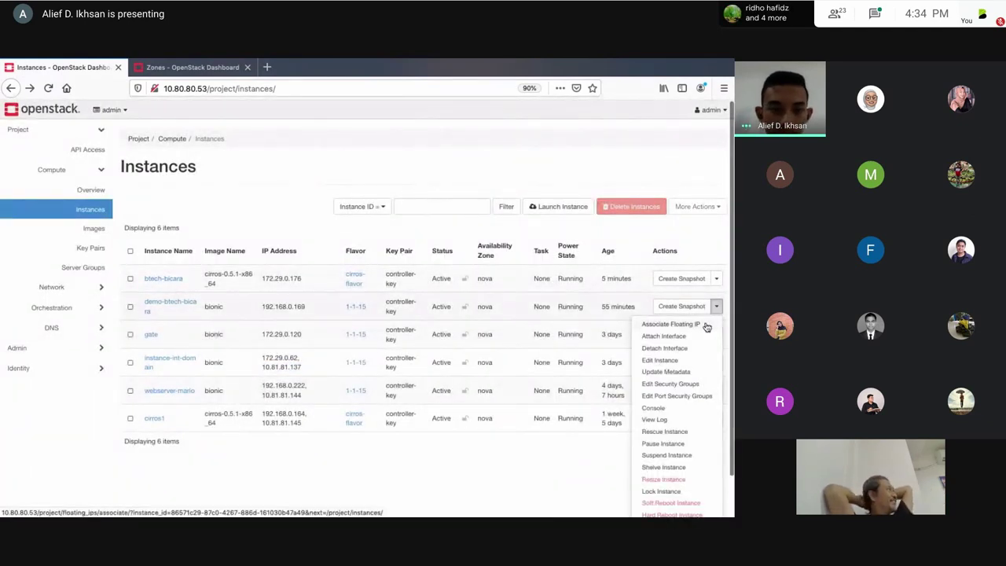
left_click(716, 278)
left_click(706, 307)
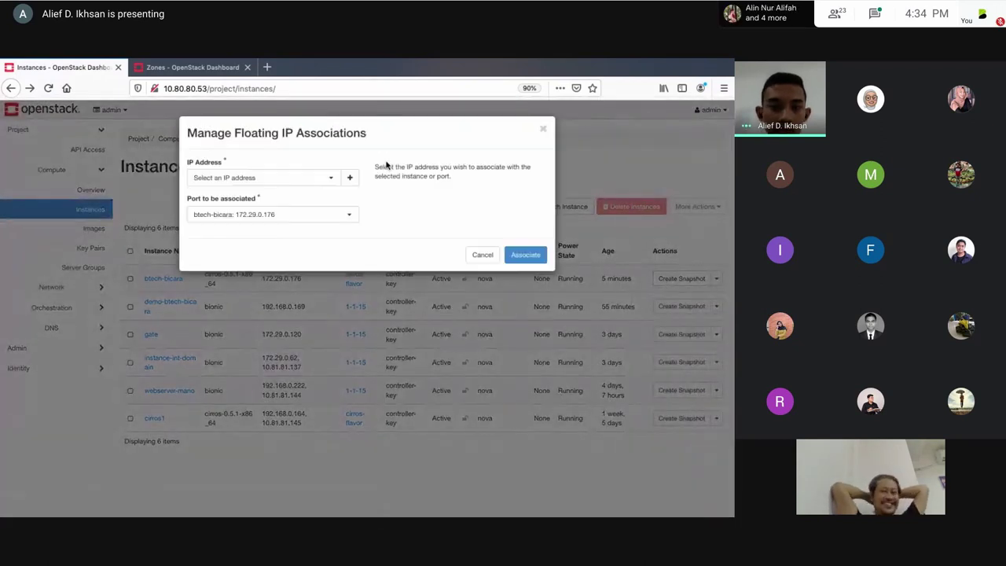
left_click(484, 254)
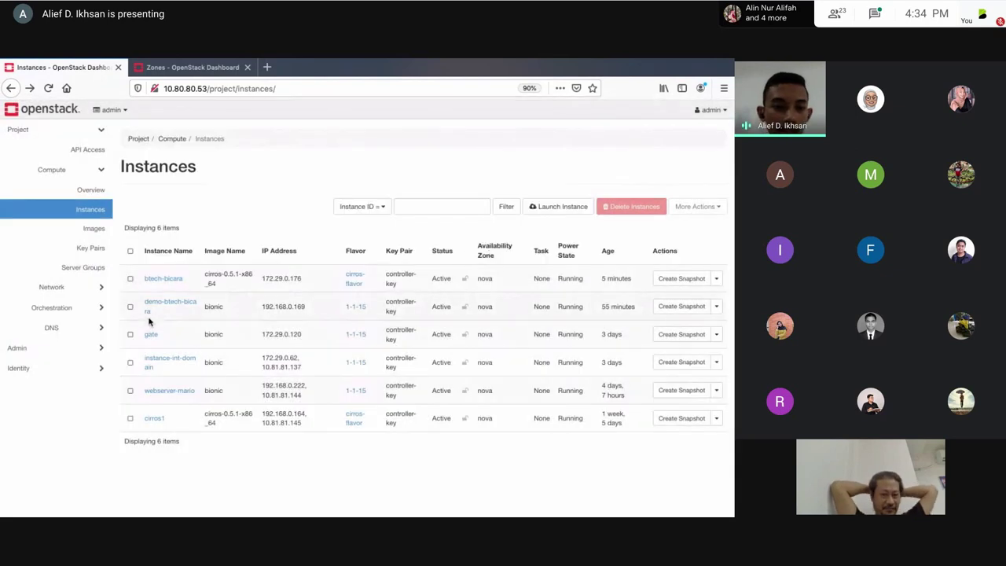
Step: Associate floating IP 10.81.81.115 with the demo-btech-bicara instance's port in the OpenStack instances list
left_click(716, 305)
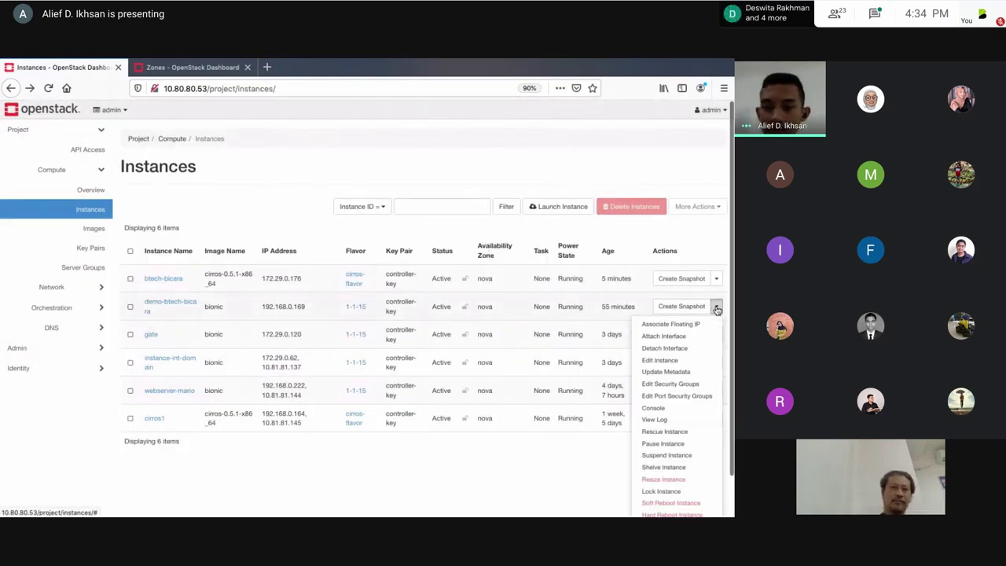
left_click(670, 324)
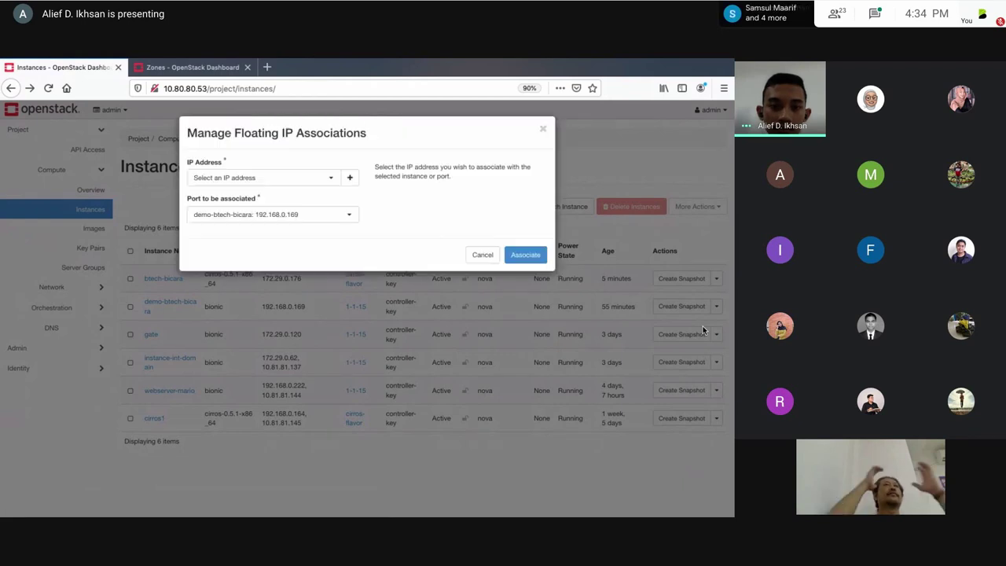
left_click(311, 184)
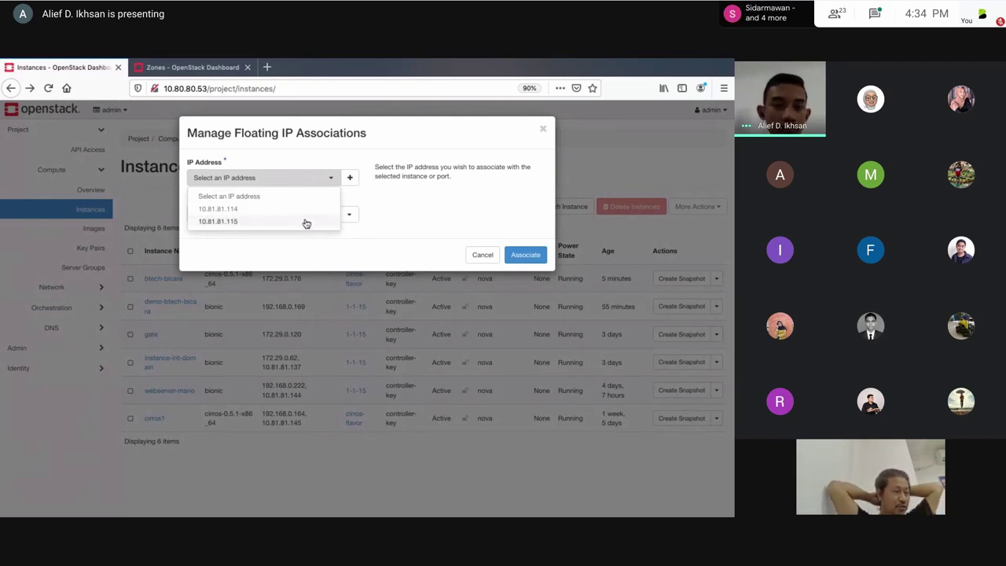
left_click(307, 220)
left_click(527, 256)
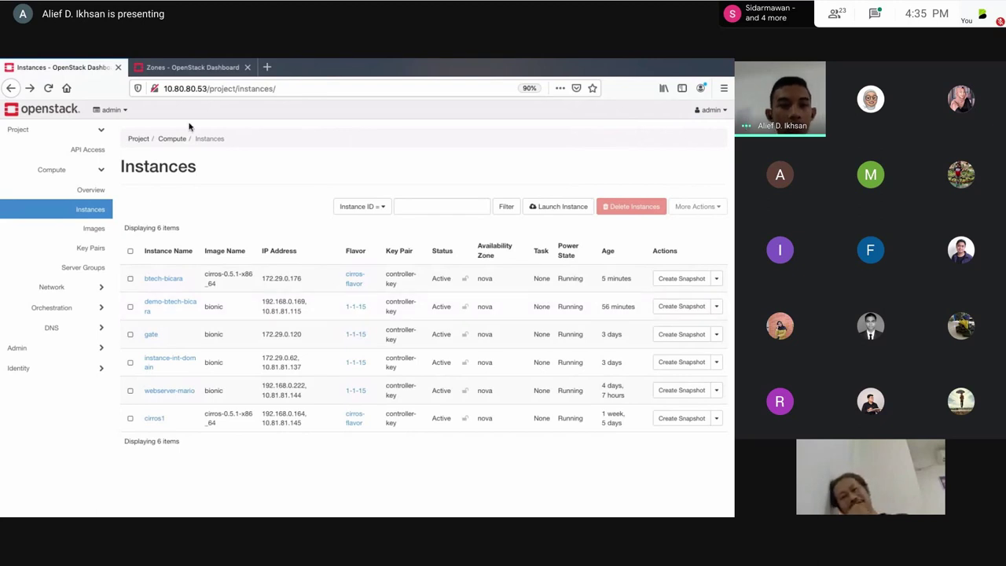
Step: Return from the cloudmarine.com. record sets to the DNS zone list and open the cloudberryfields.com. zone details
left_click(158, 69)
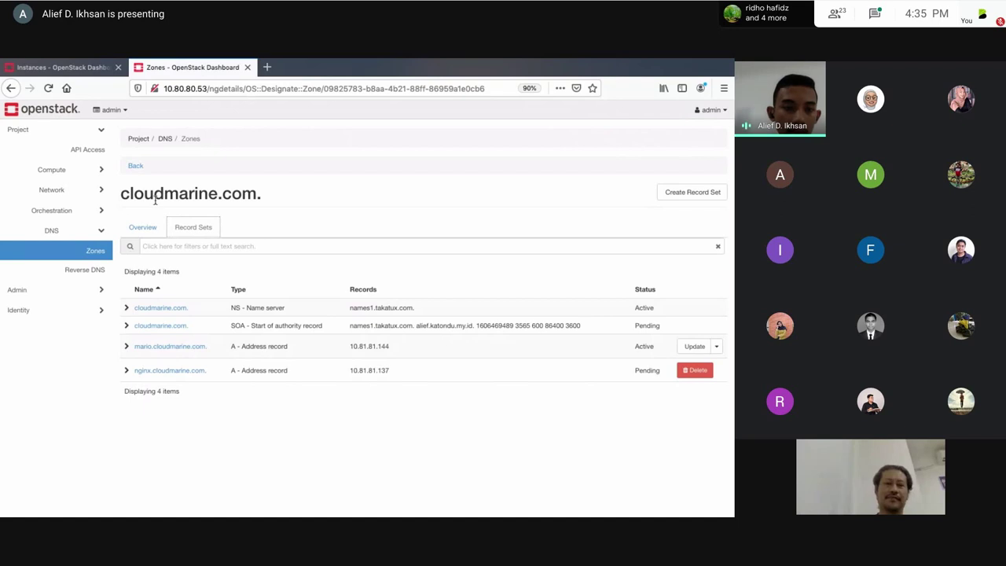
left_click(133, 169)
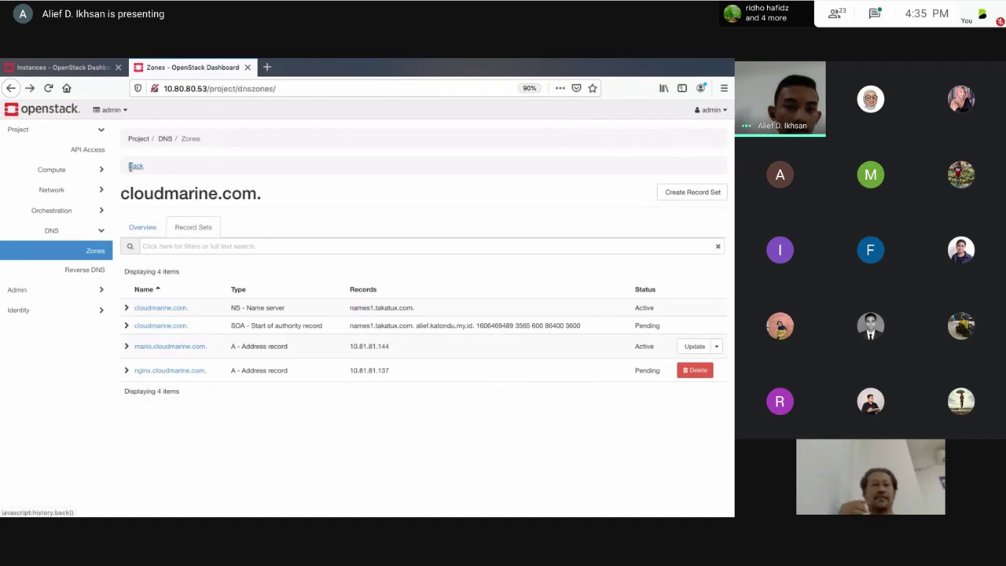
left_click(126, 266)
left_click(157, 267)
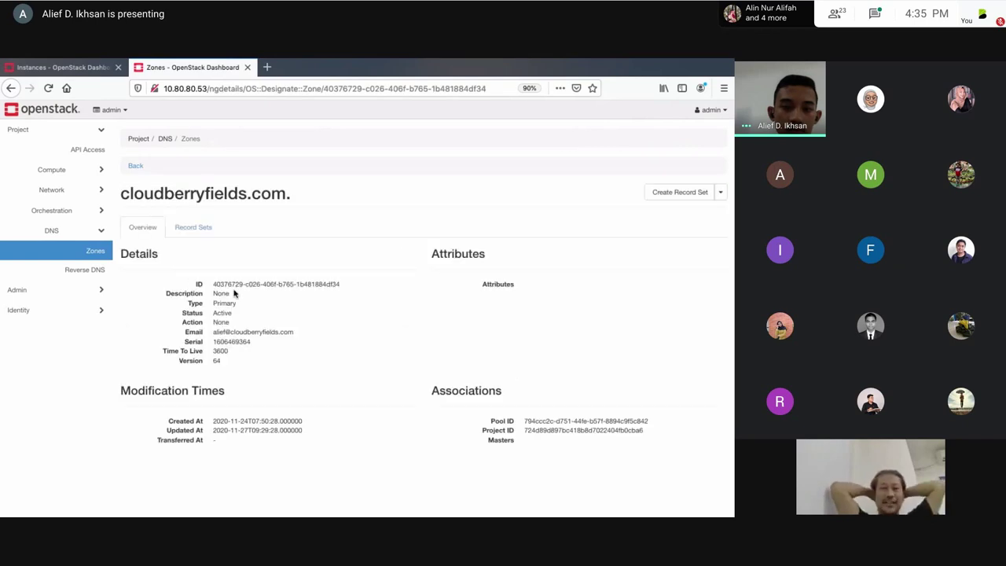
Step: Open the record sets of the cloudberryfields.com. zone and look through the list down to the btech-bicara entries
left_click(203, 231)
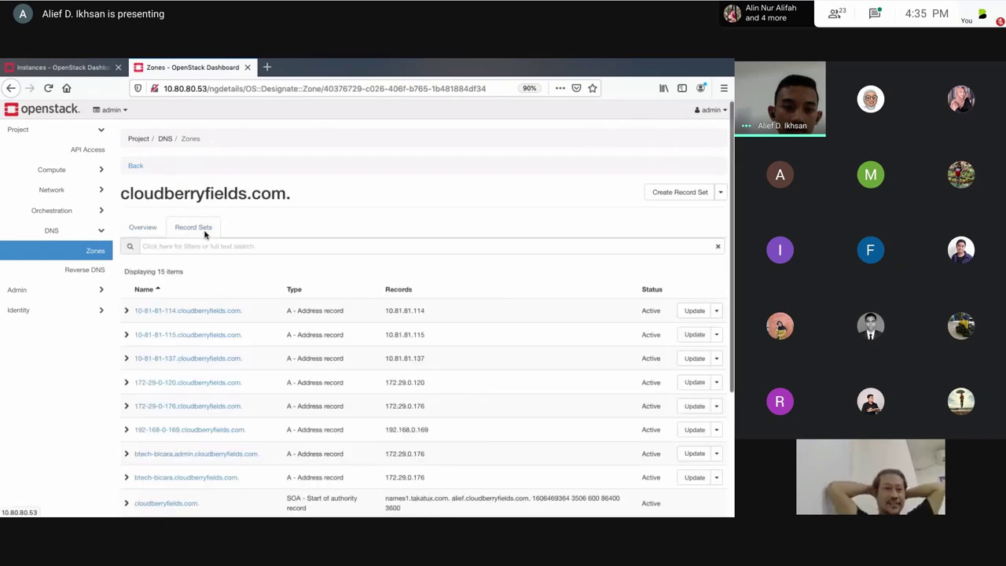
scroll(223, 322, "down", 2)
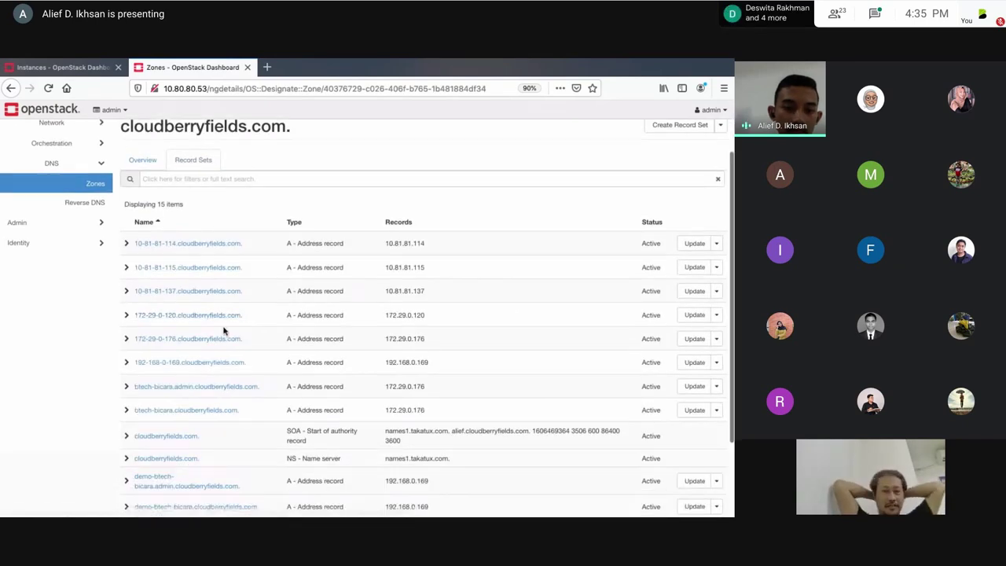
scroll(224, 331, "down", 2)
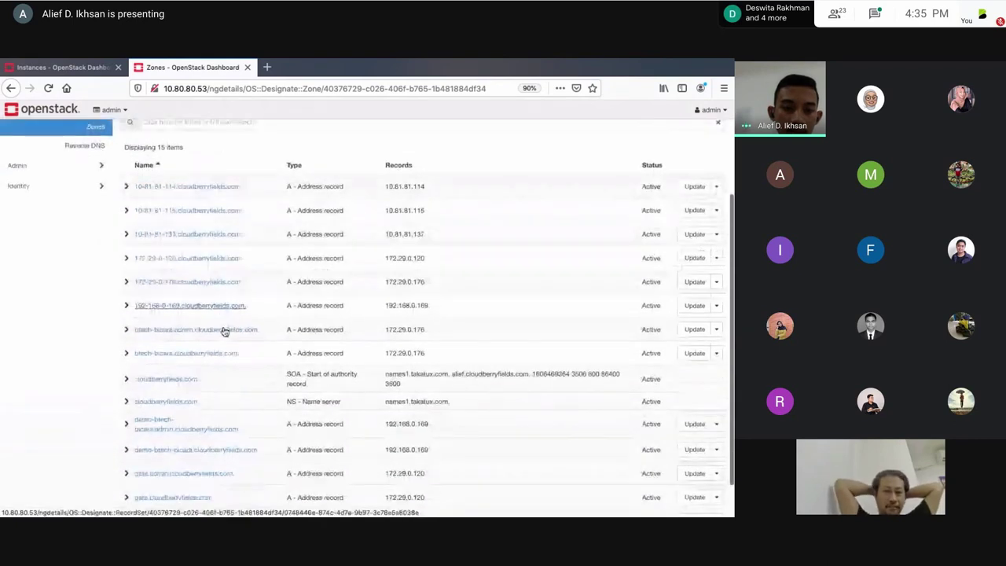
scroll(223, 331, "down", 1)
Step: Expand the details of the btech-bicara and btech-bicara.admin records in the cloudberryfields.com. zone, and collapse both again
left_click(126, 319)
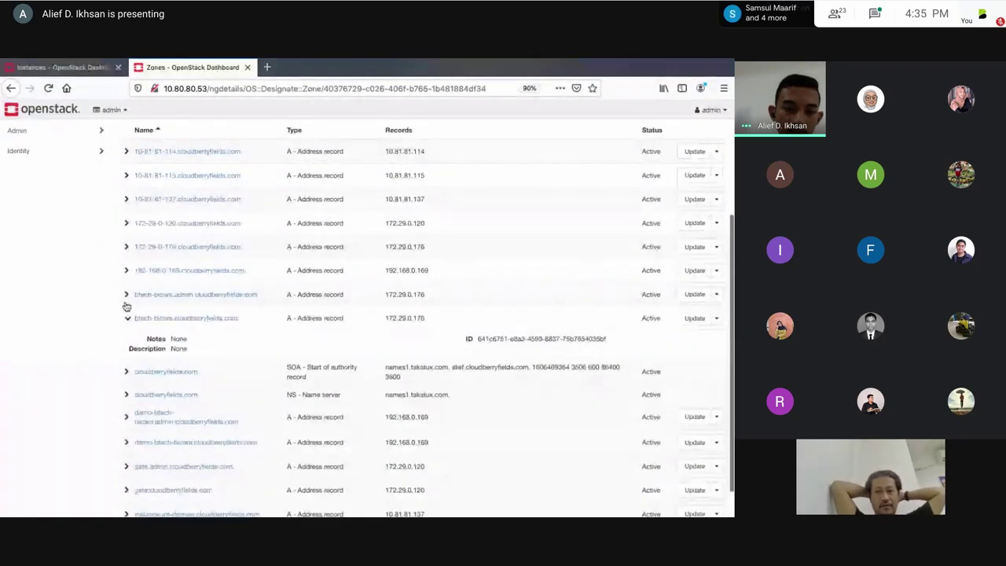
left_click(127, 296)
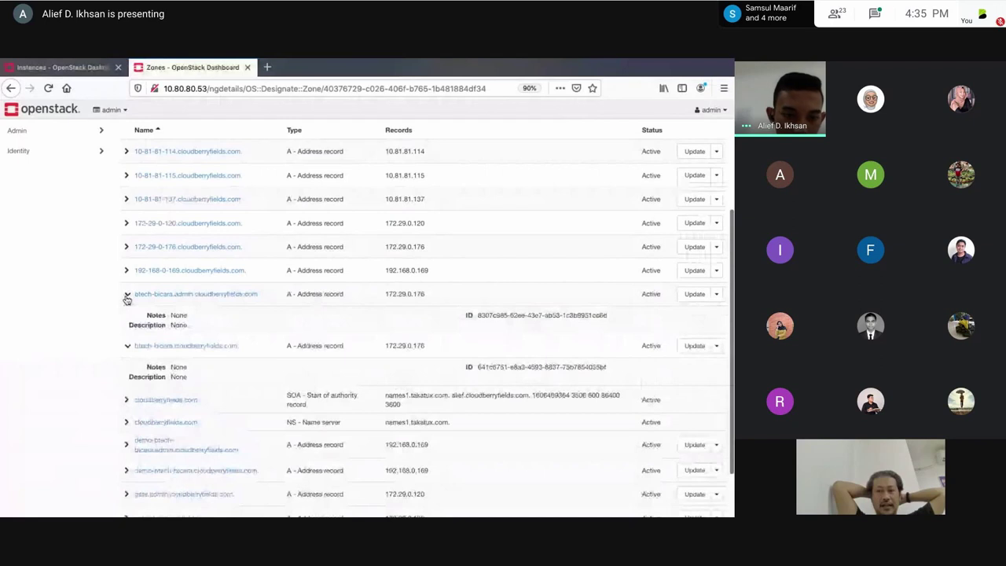
left_click(127, 298)
left_click(127, 317)
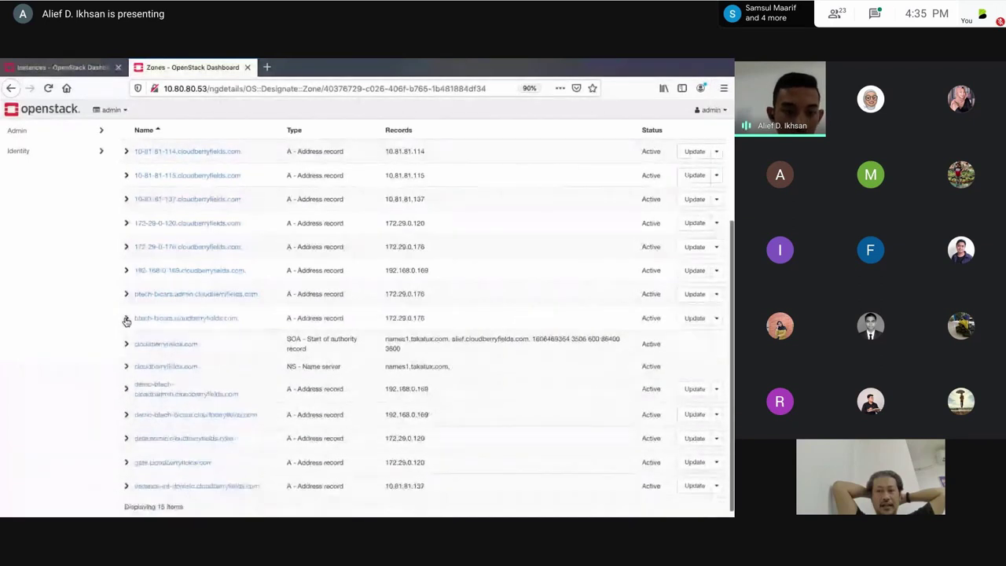
Step: Expand the details of the demo-btech-bicara.cloudberryfields.com. record and review the whole record set list
left_click(126, 408)
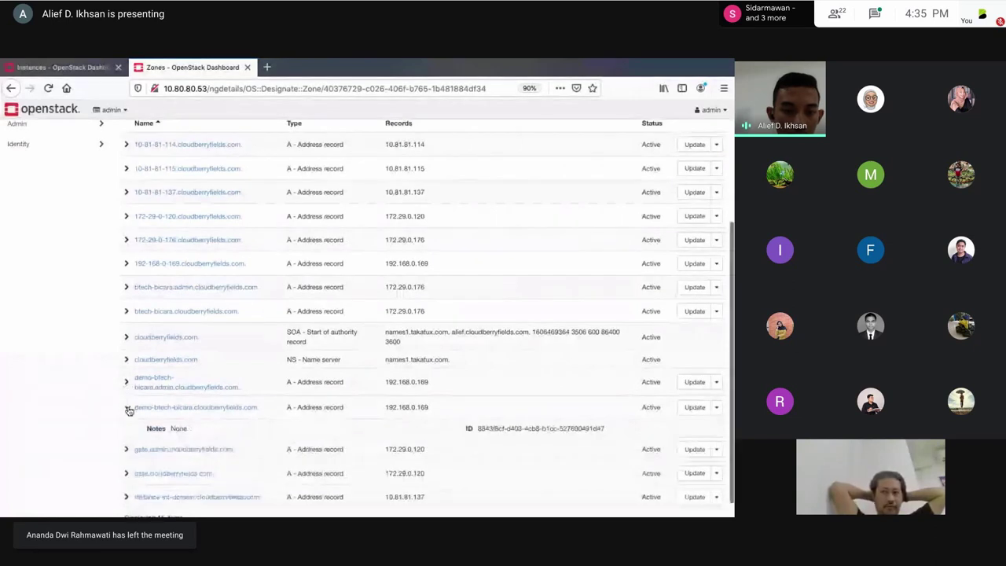
scroll(367, 418, "down", 2)
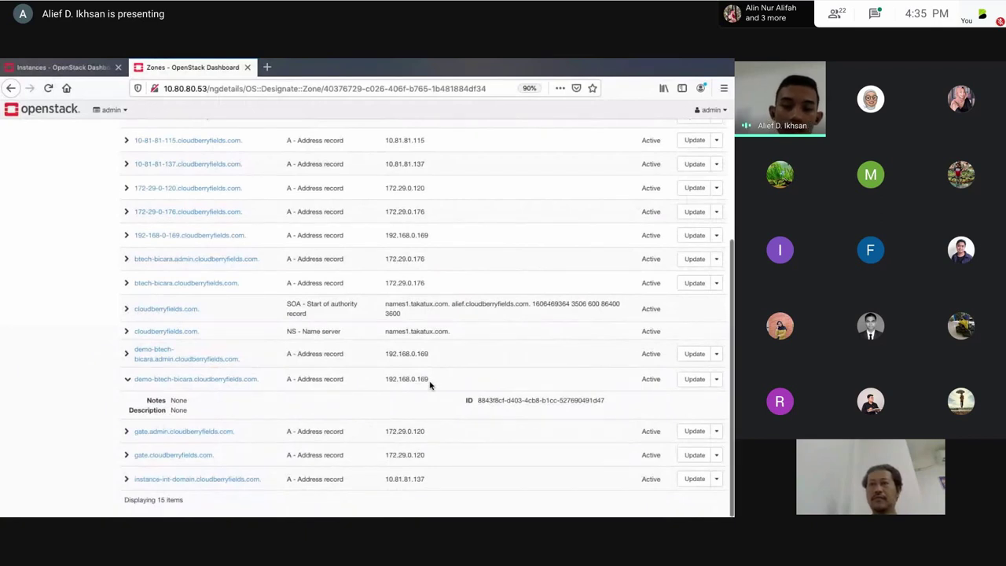
scroll(430, 385, "up", 5)
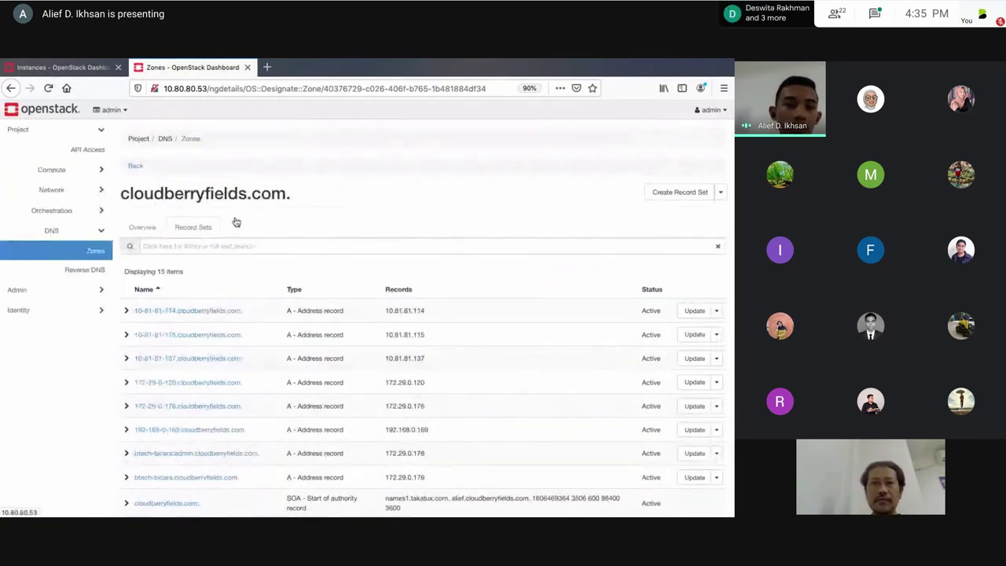
scroll(242, 211, "down", 5)
scroll(243, 210, "up", 5)
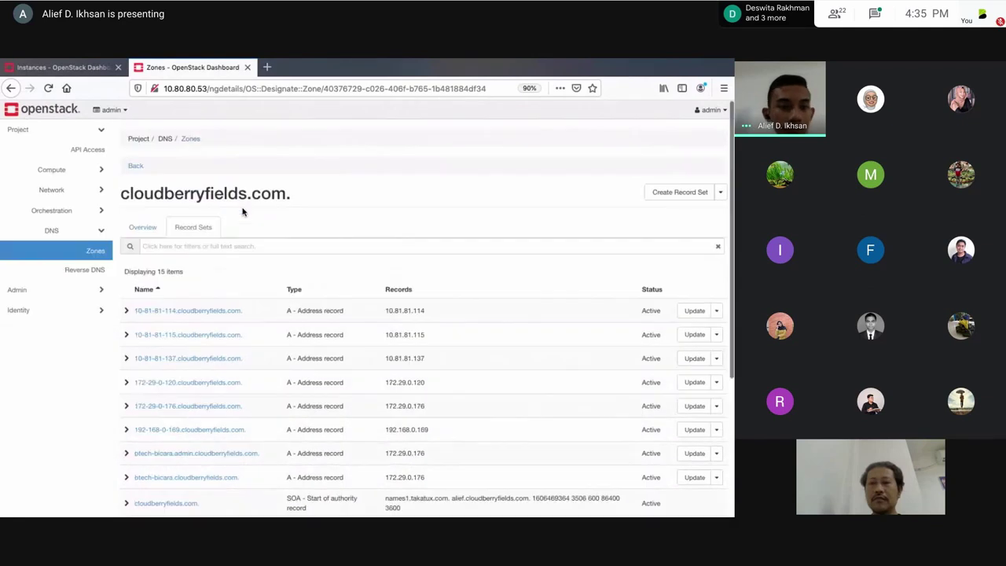
left_click(87, 228)
left_click(99, 213)
left_click(100, 213)
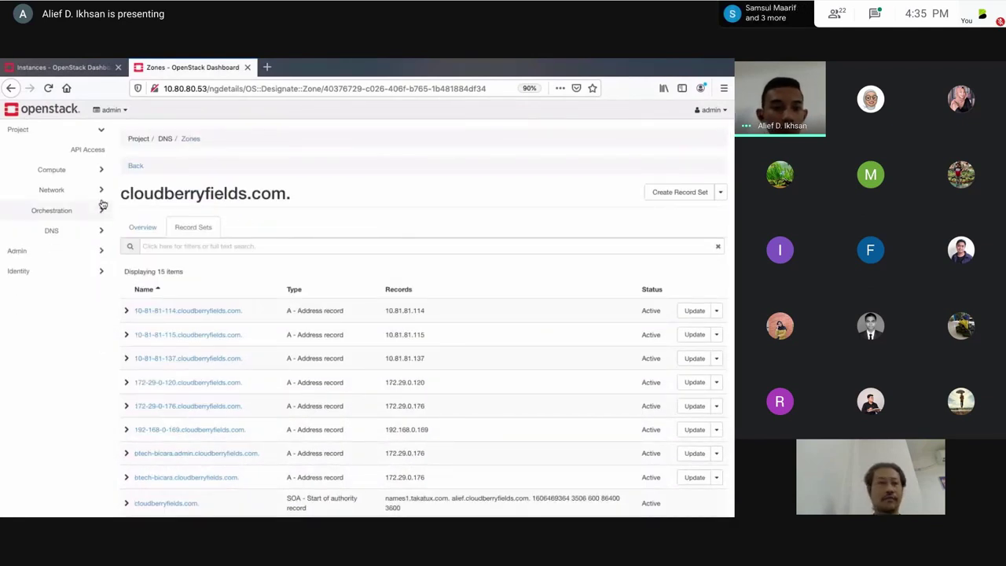
left_click(102, 172)
left_click(102, 171)
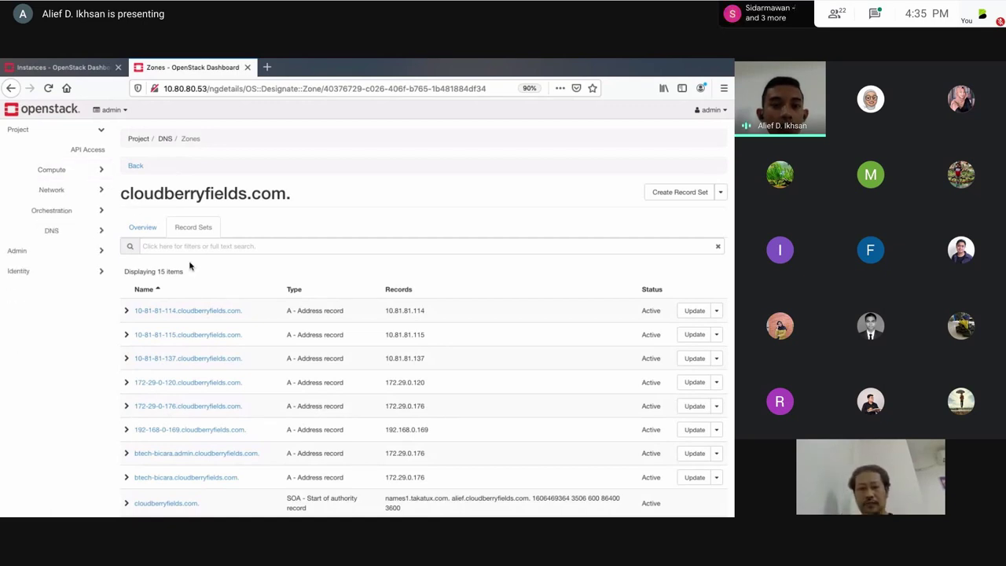
Step: Switch to the Btech Bicara Designate presentation in Google Slides and go back from closing slide 24 to slide 19
key("super+Tab")
key("Down")
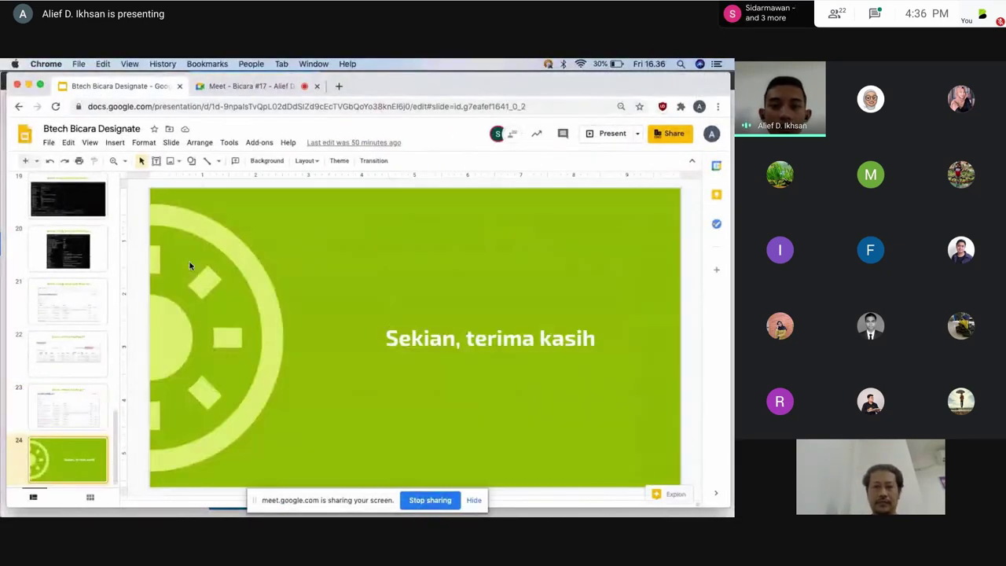
left_click(36, 410)
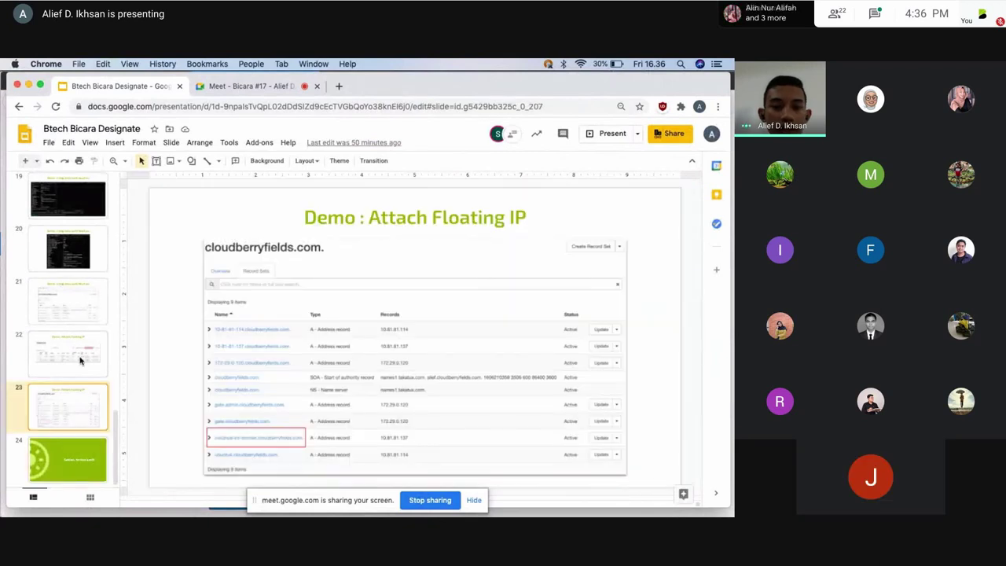
left_click(87, 346)
left_click(87, 310)
left_click(94, 268)
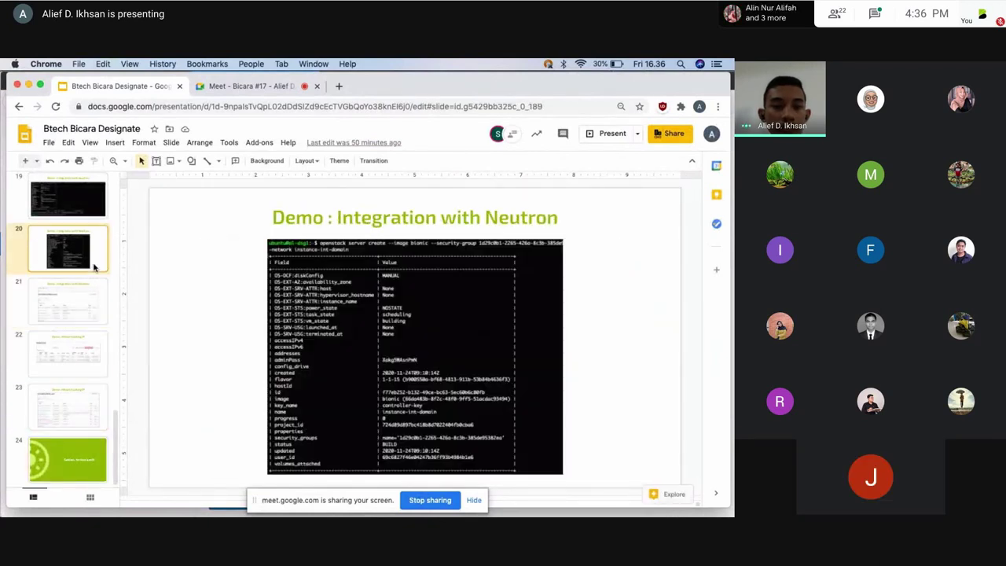
left_click(88, 216)
Step: Open slide 6 of the presentation, the Designate OpenStack diagram titled "What we are installing"
scroll(88, 219, "up", 10)
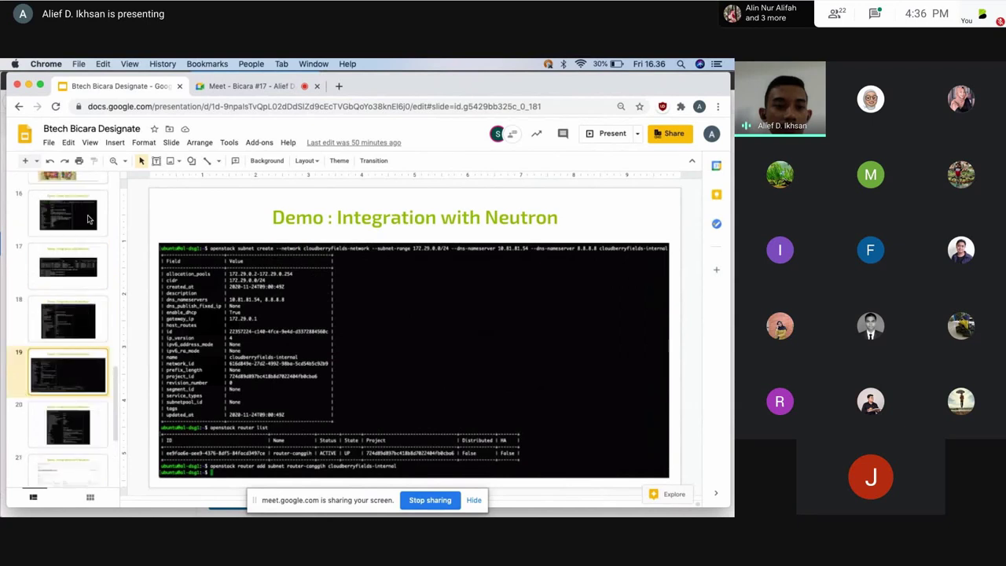
scroll(88, 219, "up", 10)
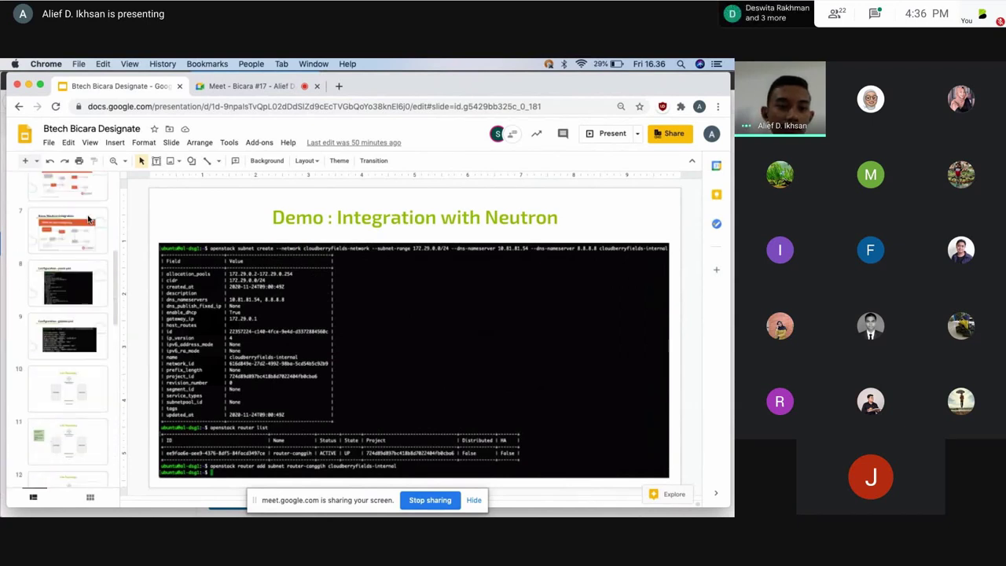
scroll(88, 219, "down", 2)
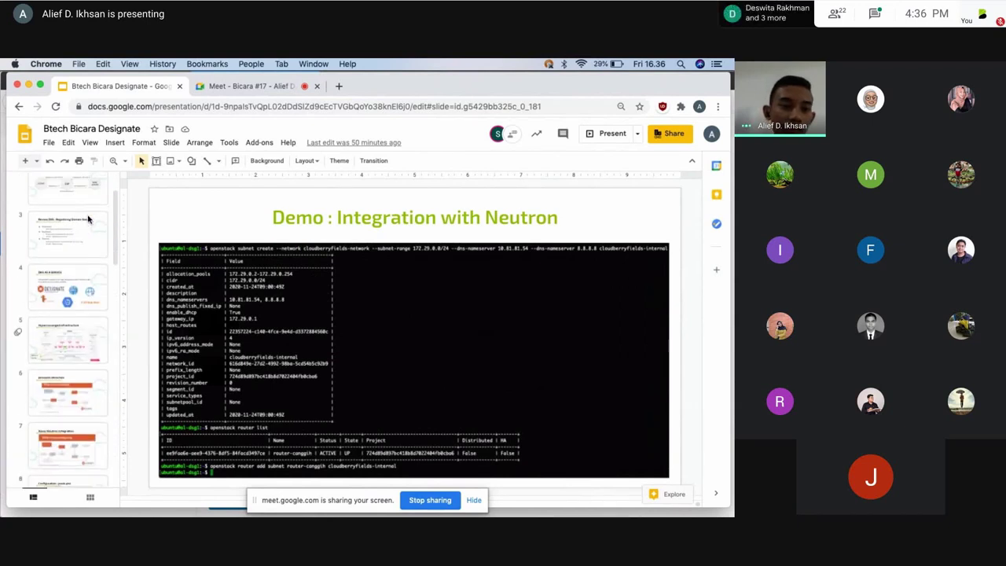
left_click(60, 400)
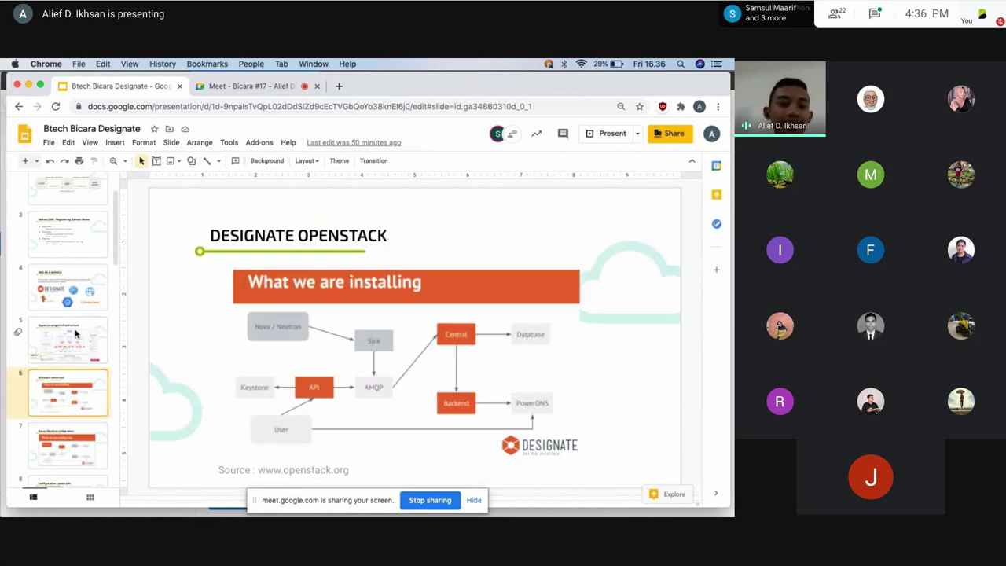